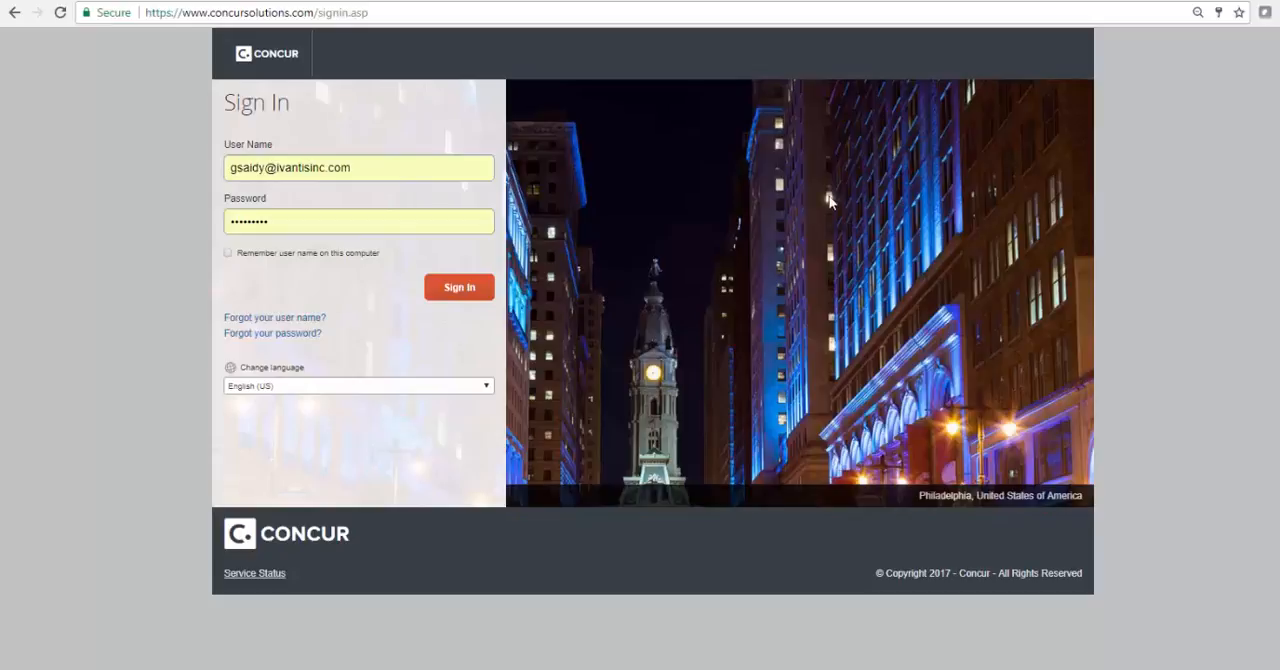
Sign in to Concur with the filled-in credentials and open the profile's personal information page
left_click(463, 292)
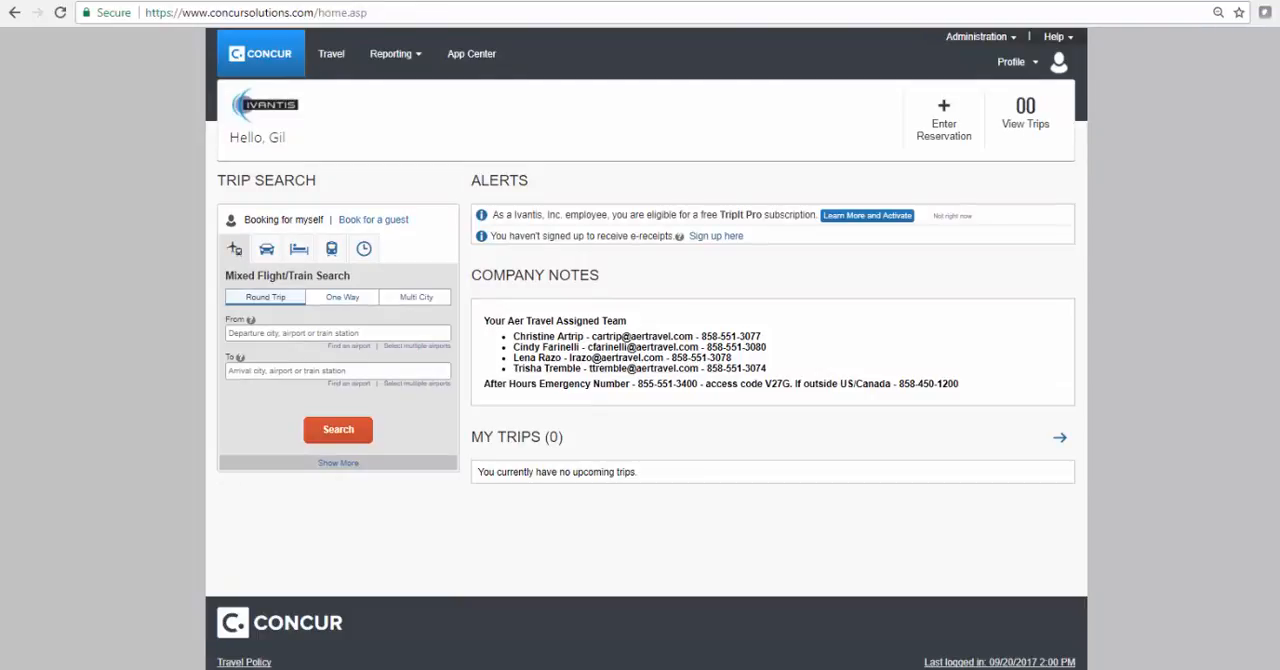
left_click(1010, 61)
left_click(890, 126)
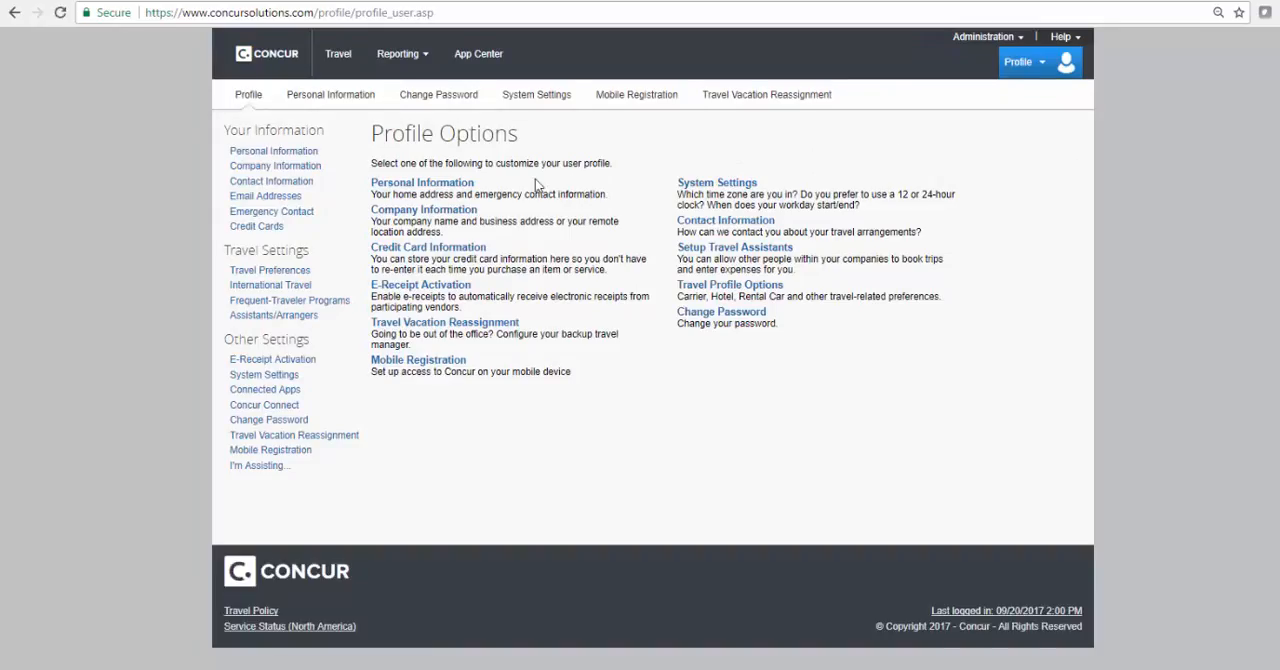
left_click(254, 153)
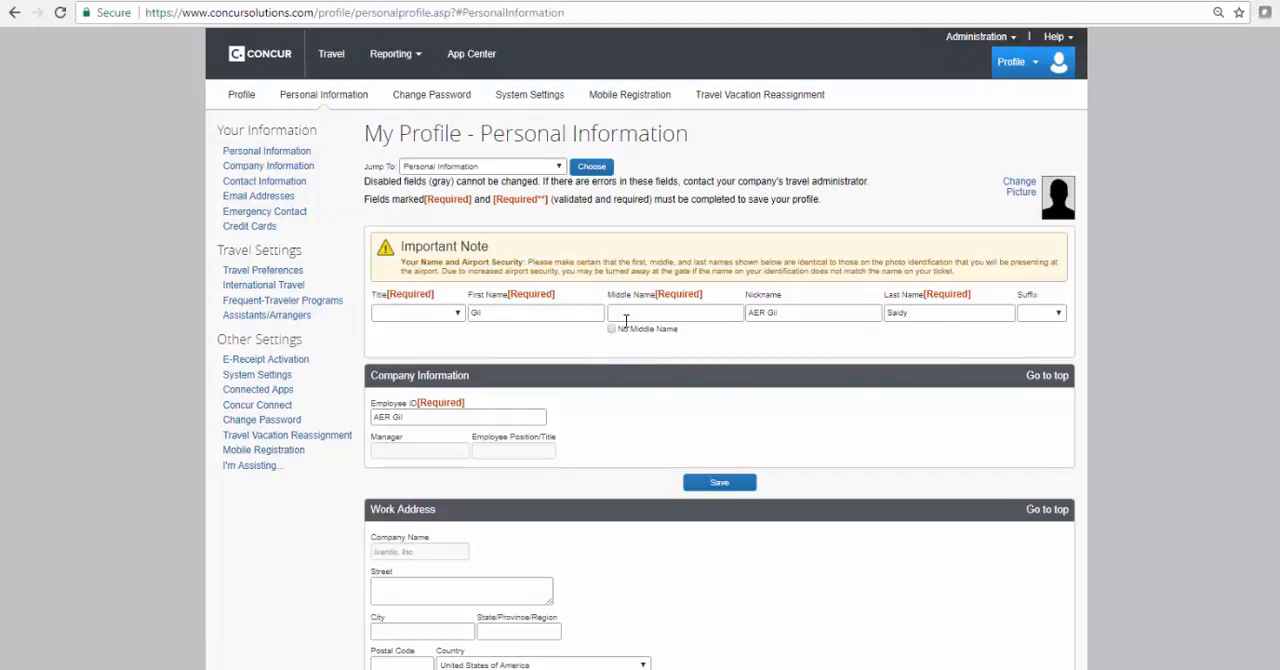
Review the profile's address, contact, email, emergency contact, travel preference and frequent-traveler sections
scroll(806, 412, "down", 4)
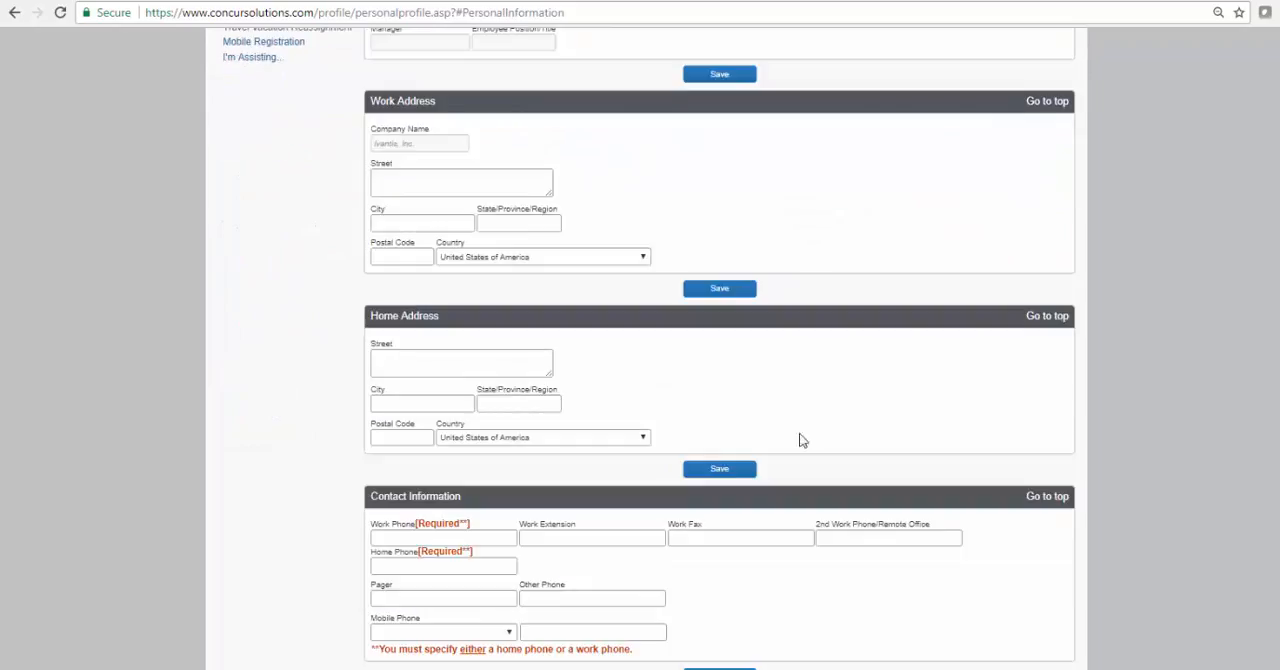
scroll(907, 548, "down", 12)
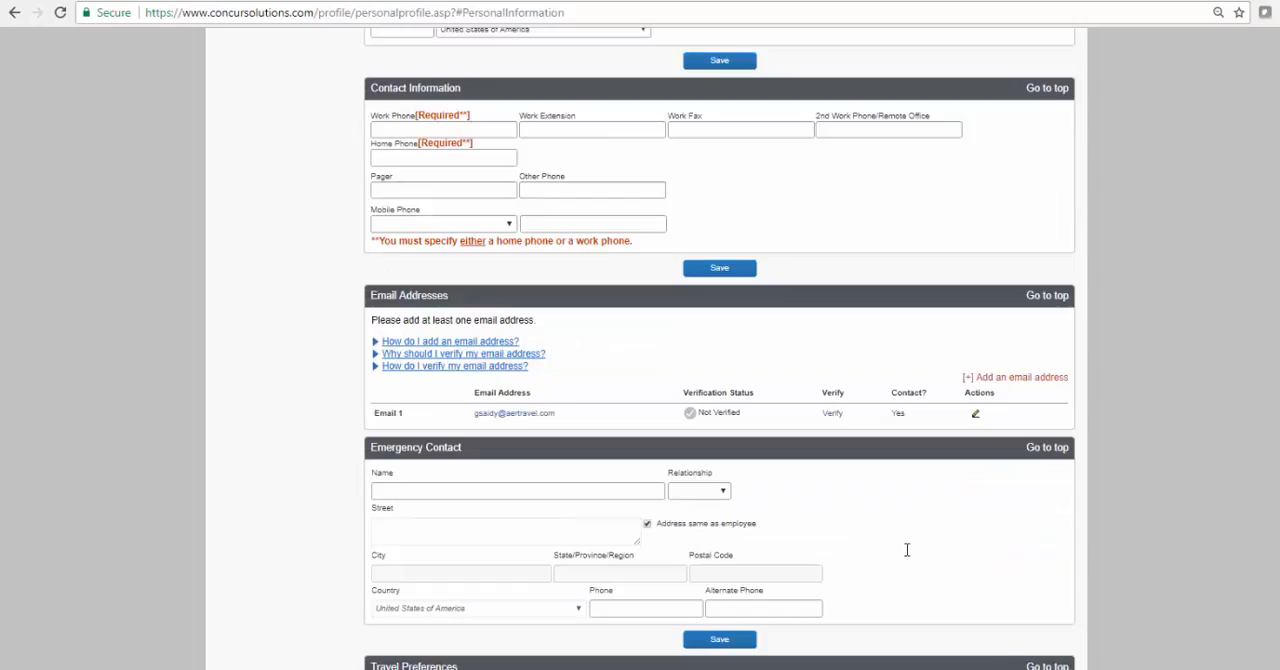
scroll(907, 555, "up", 4)
scroll(907, 556, "up", 4)
scroll(907, 556, "down", 8)
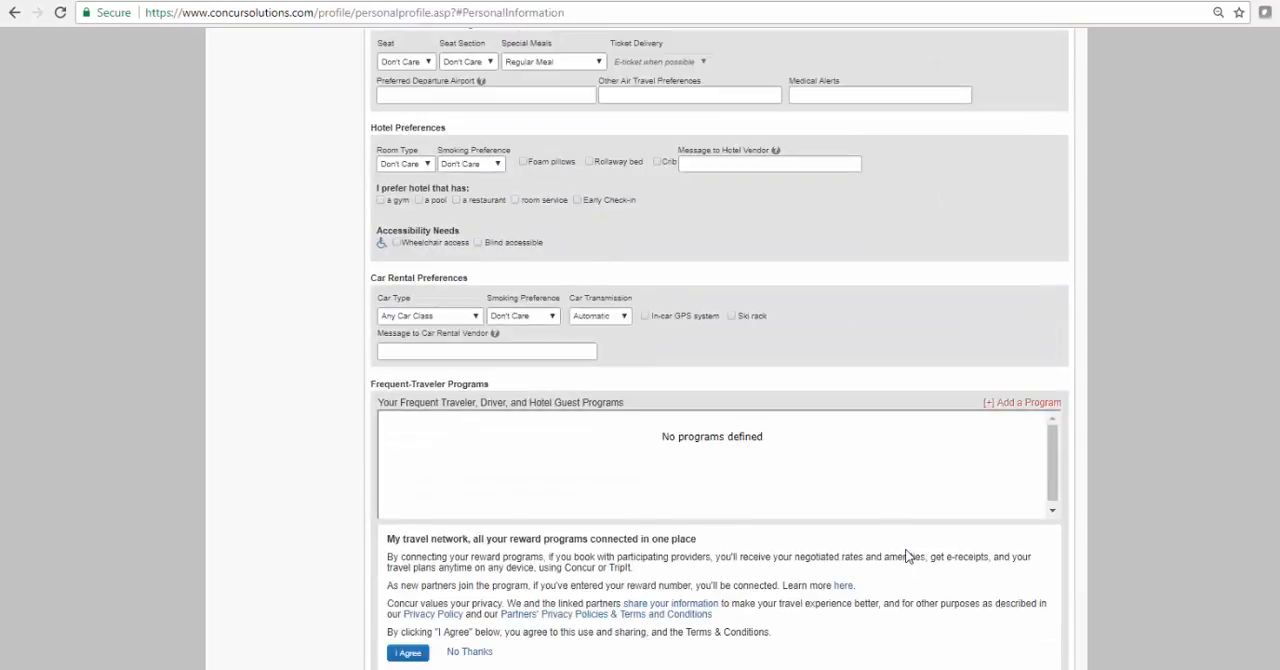
scroll(907, 556, "down", 4)
scroll(907, 556, "down", 4)
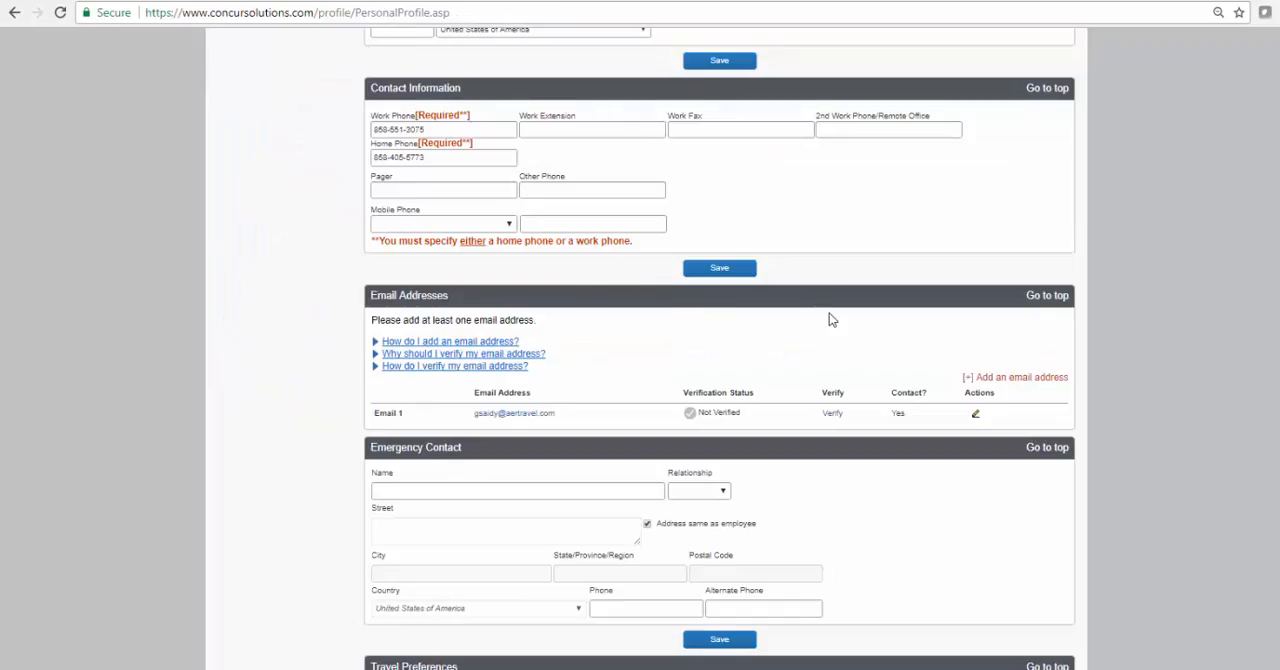
Start adding frequent-traveler programs, choosing American Airlines, United and Delta as the carriers in the first three rows
scroll(829, 316, "down", 4)
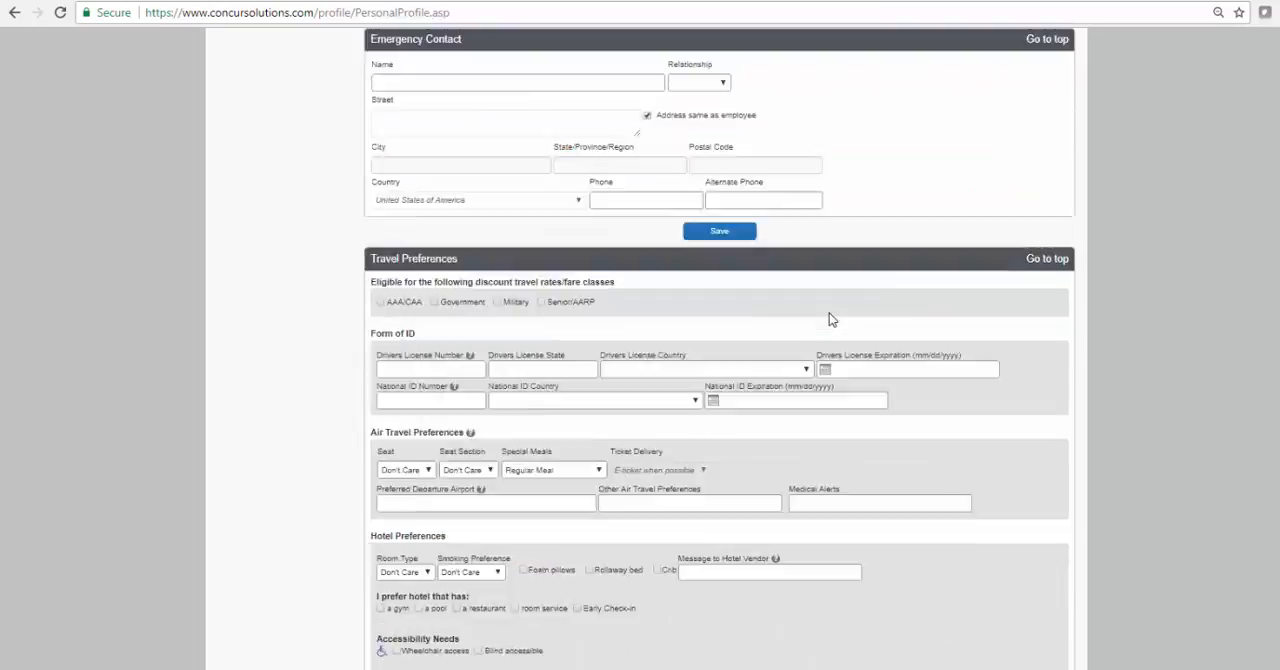
scroll(829, 316, "down", 4)
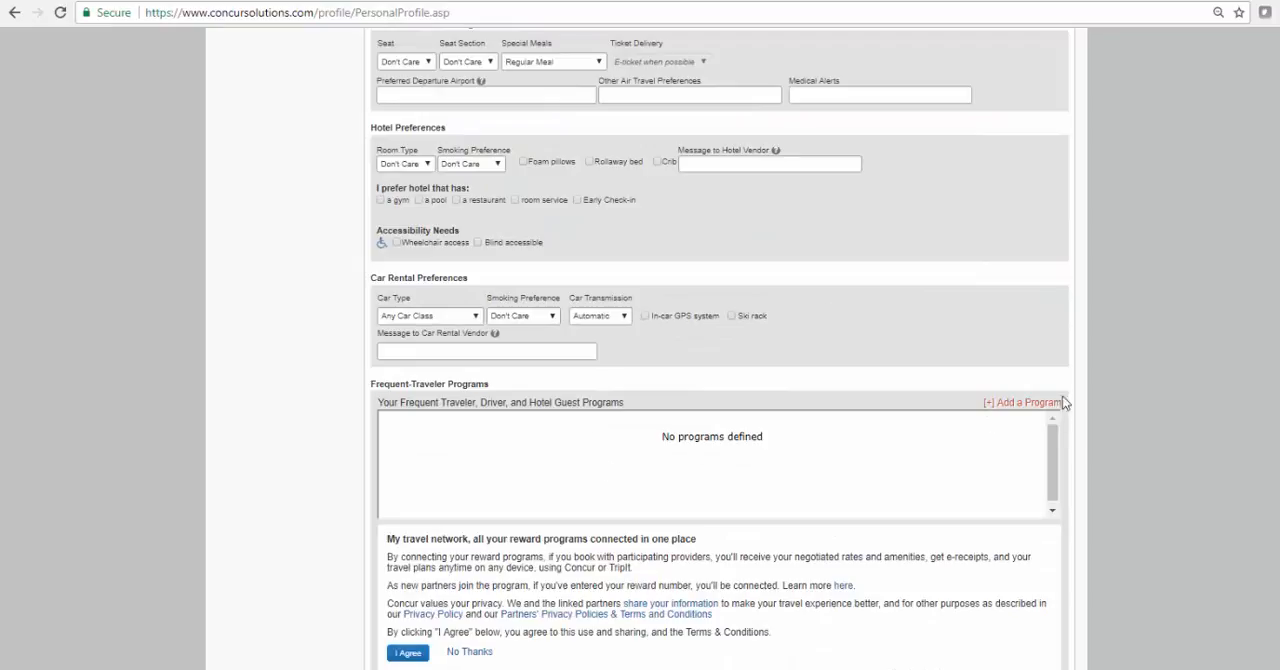
left_click(1006, 402)
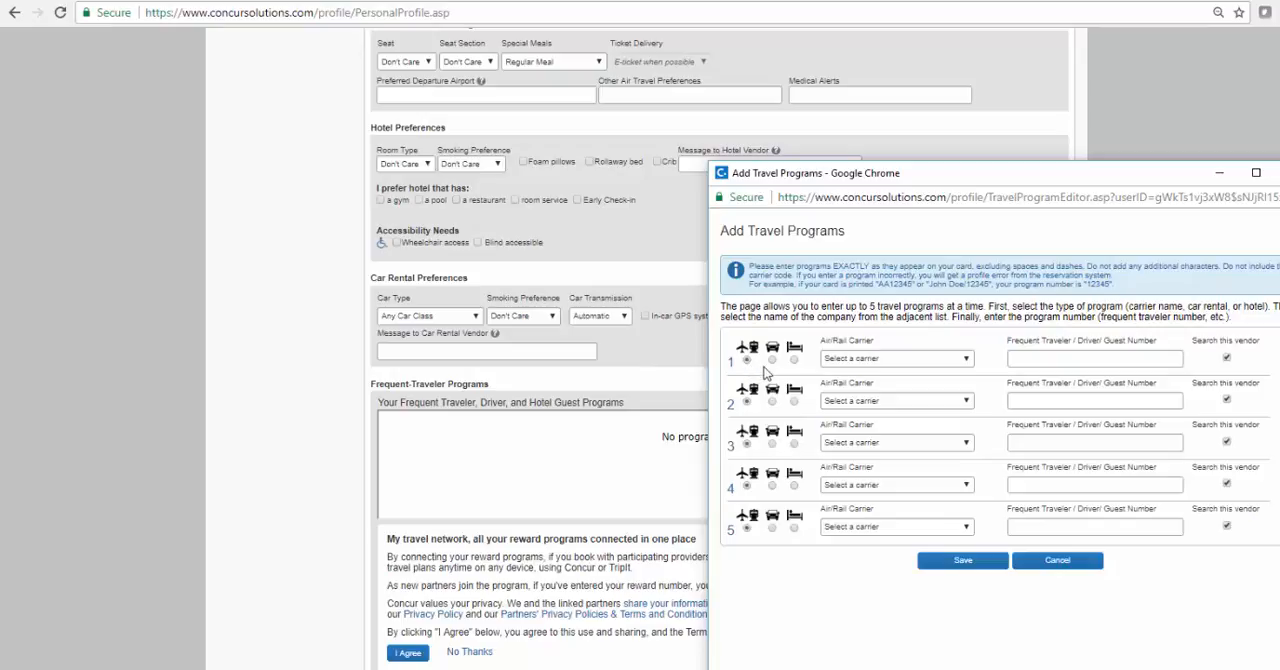
left_click(848, 360)
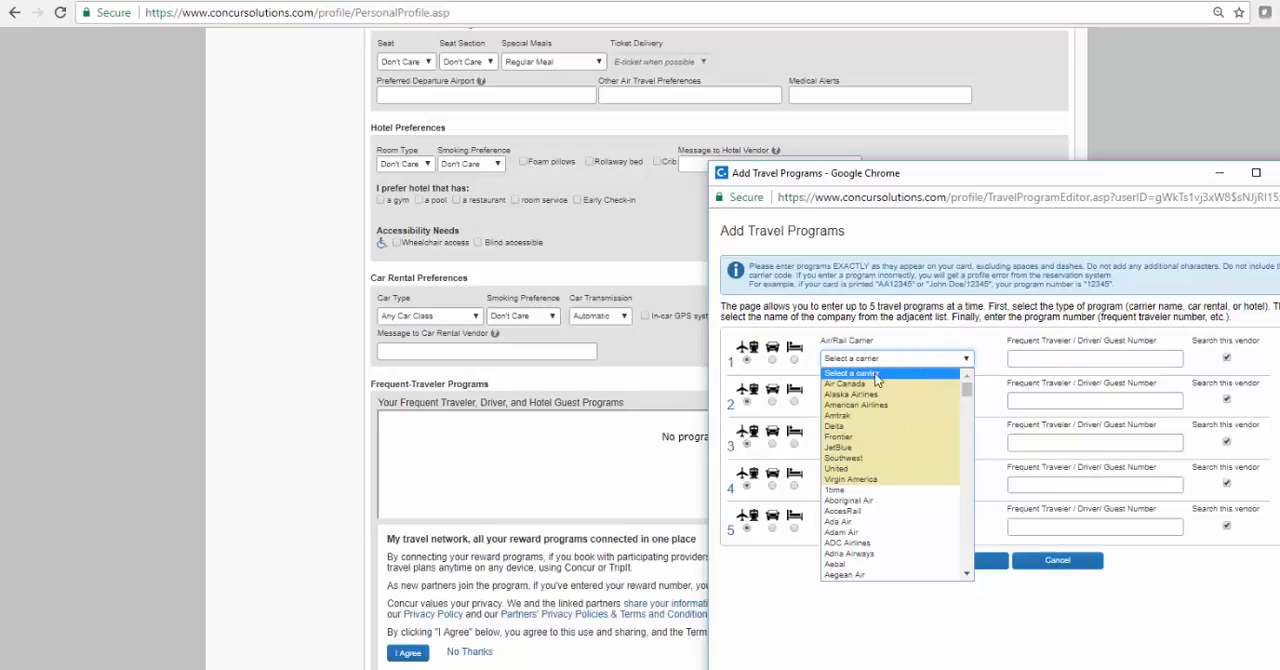
left_click(872, 407)
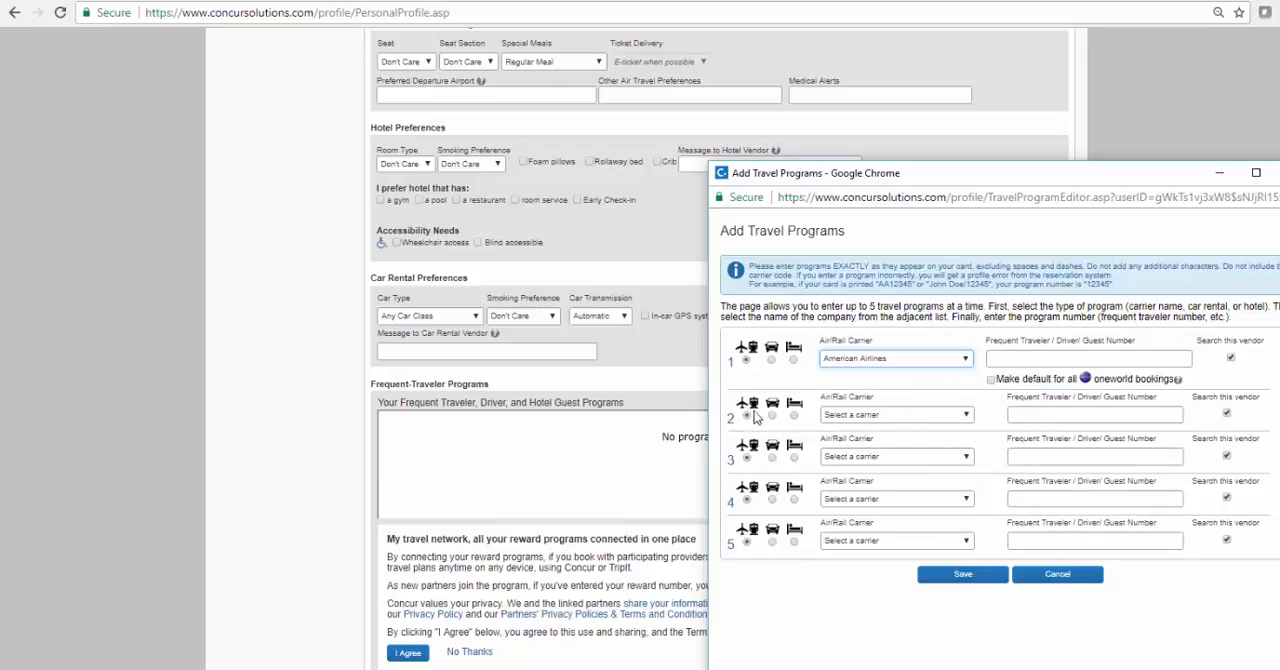
left_click(899, 414)
left_click(870, 525)
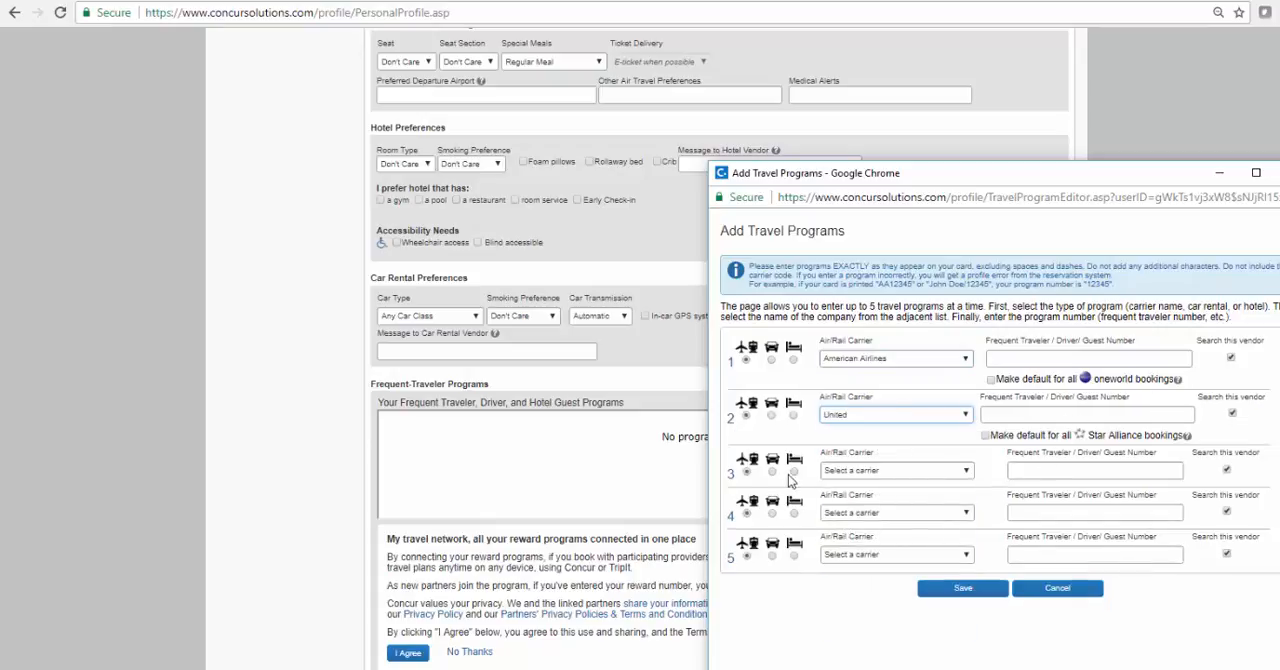
left_click(878, 472)
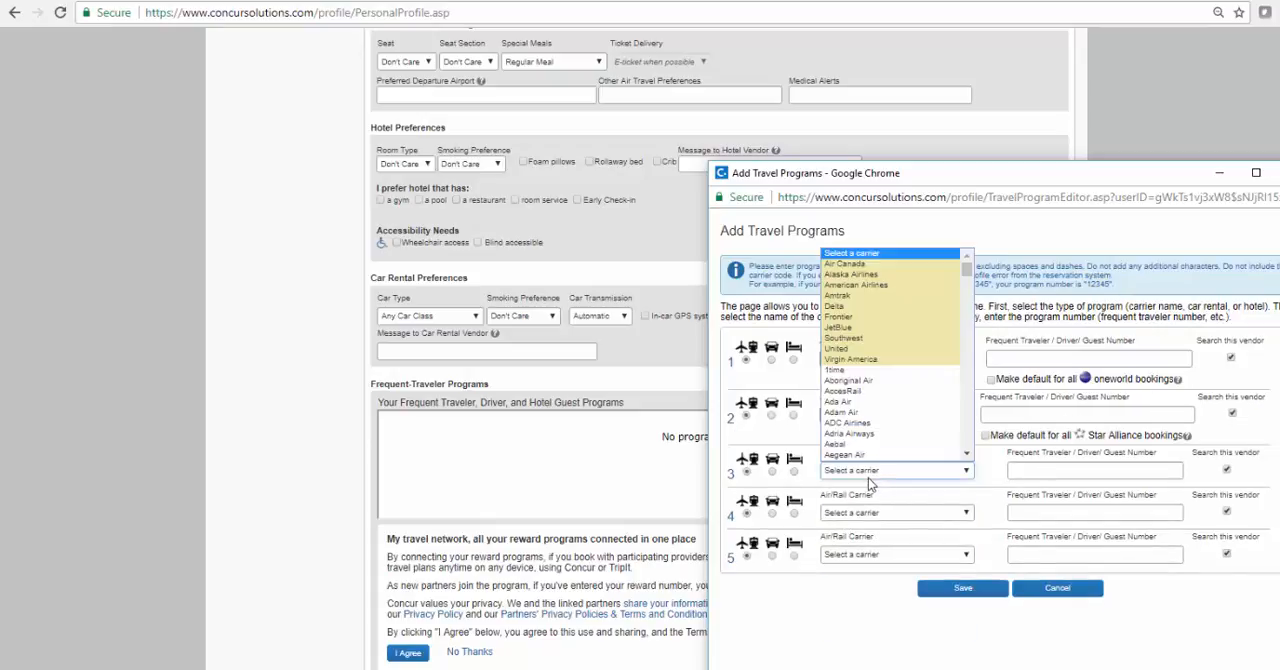
left_click(838, 306)
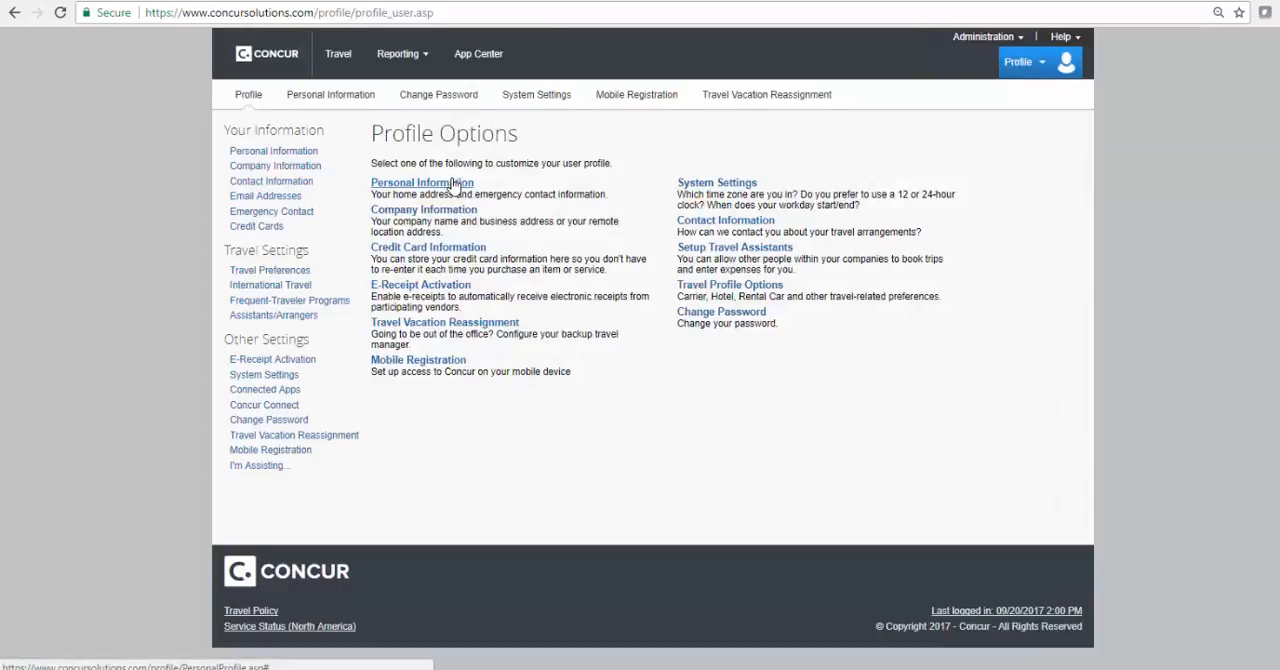
Reopen the profile's personal information page from the profile options
left_click(452, 184)
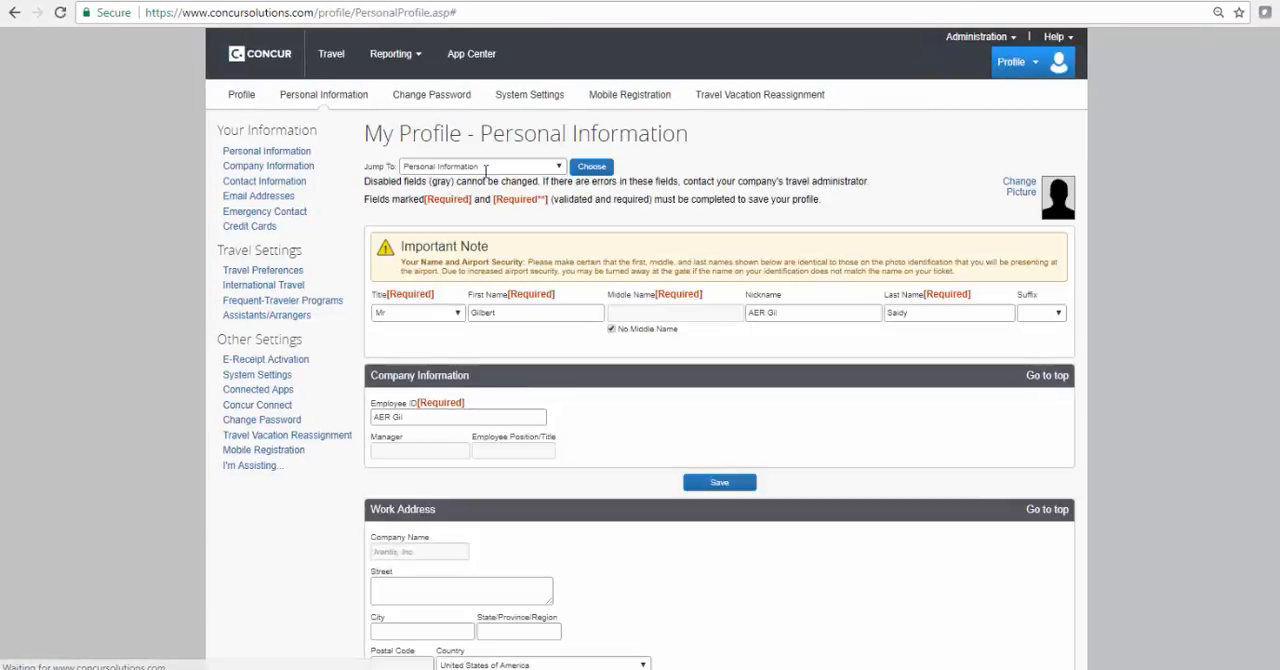
left_click(982, 37)
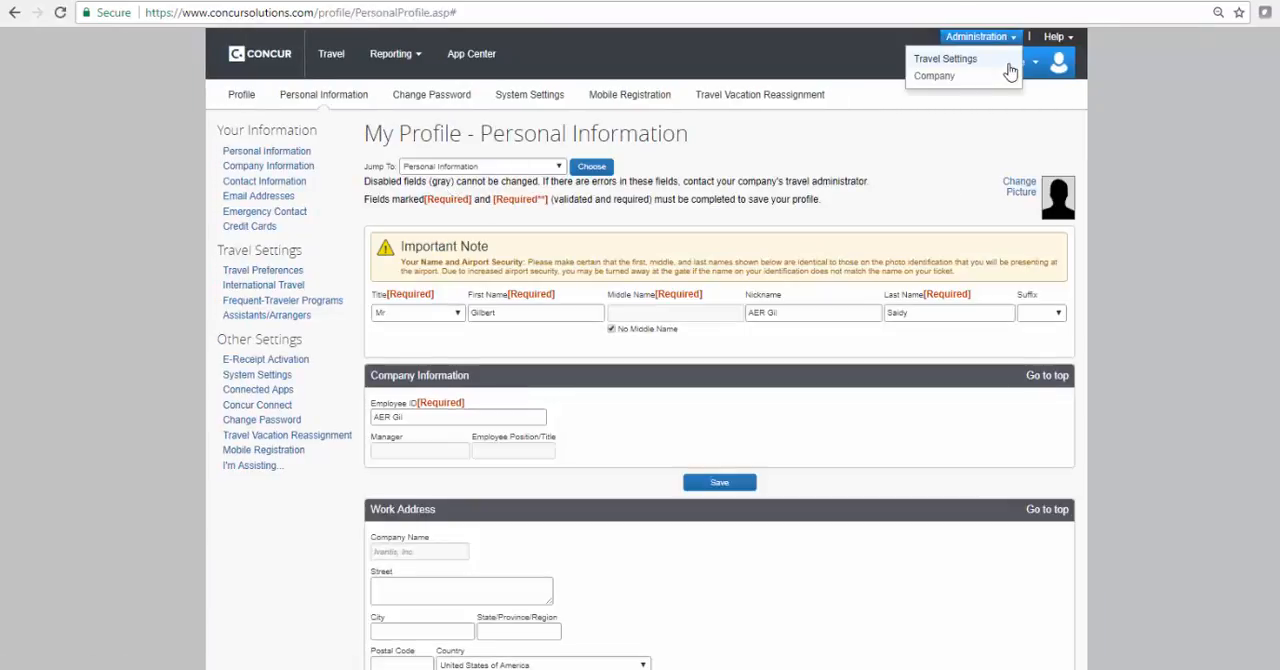
Sign up for e-receipts from the Travel page alert and accept the E-Receipt Activation and Use Agreement
left_click(333, 56)
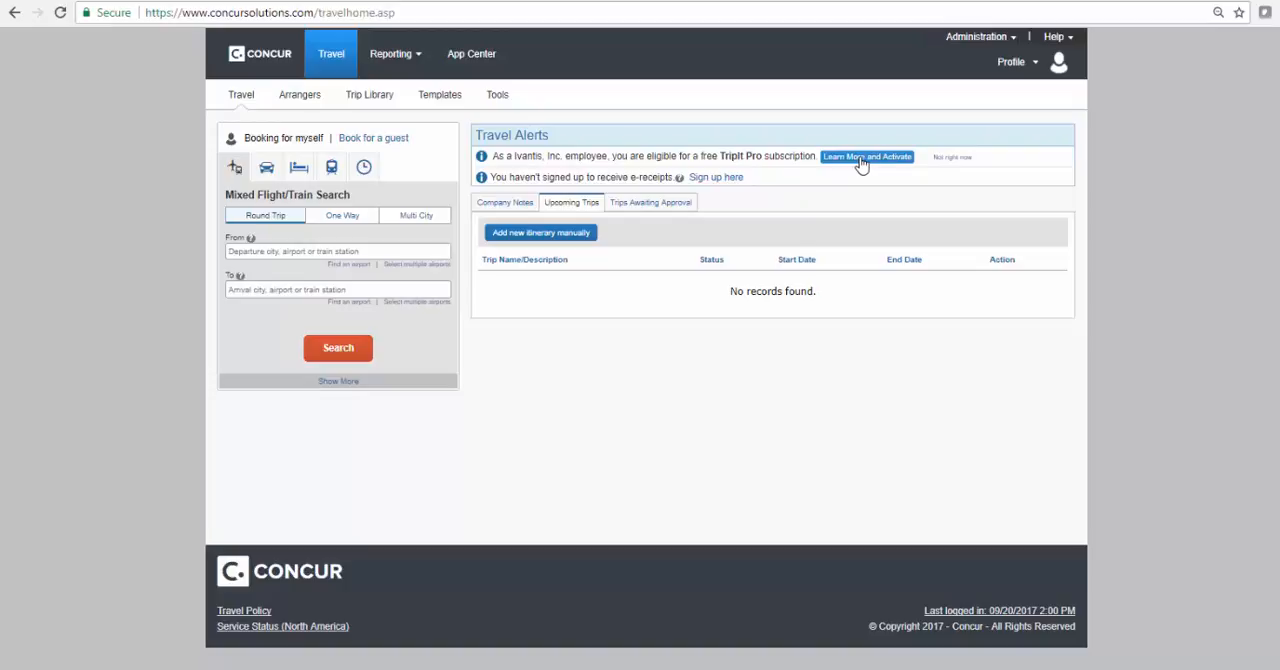
left_click(718, 176)
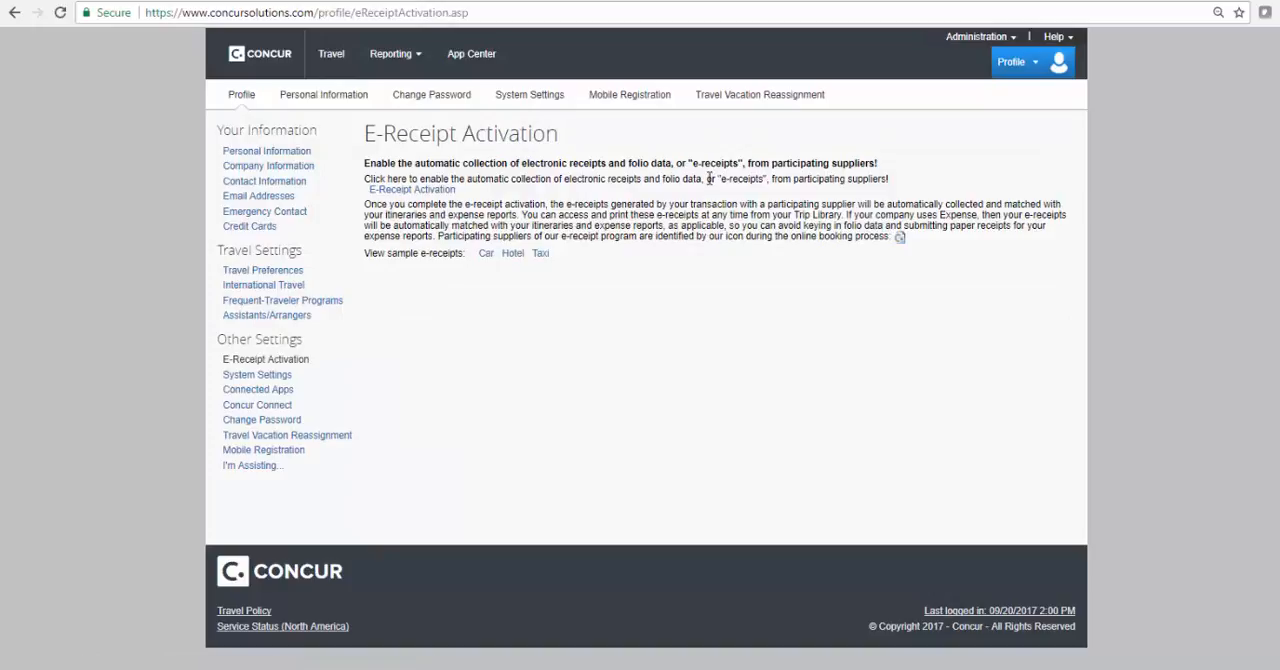
left_click(411, 190)
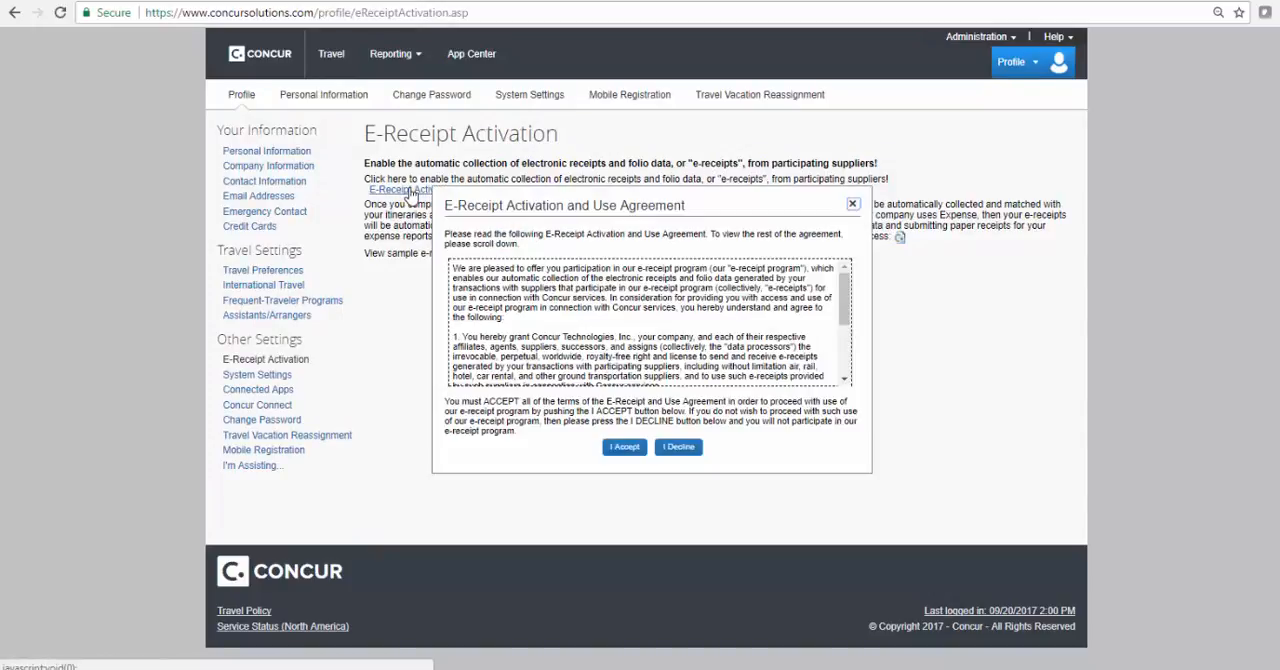
left_click(622, 447)
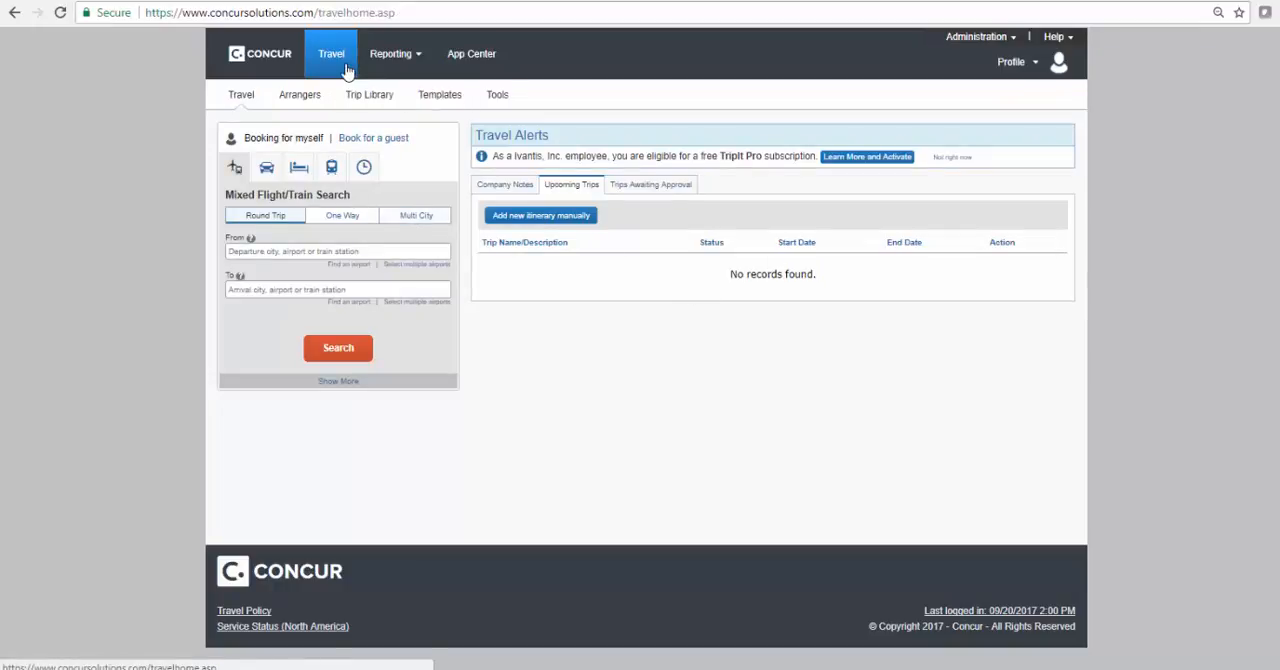
Open the App Center and browse the Popular Connections, including the TripIt and Concur Mobile apps
left_click(471, 56)
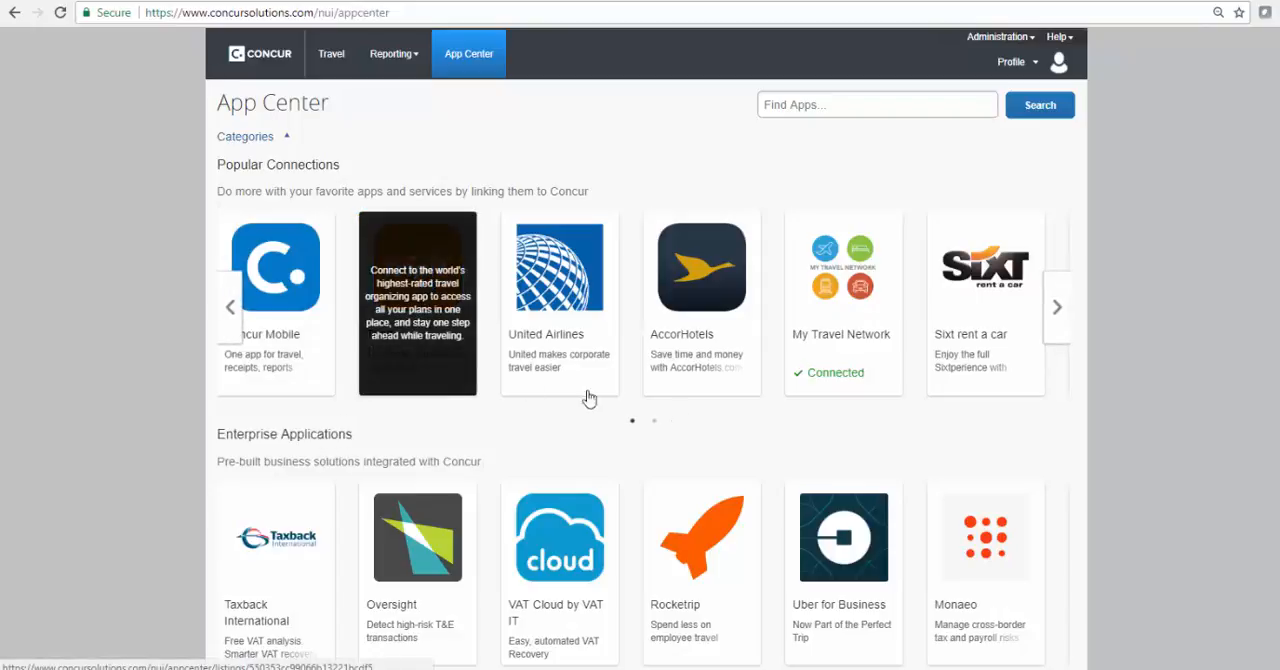
left_click(1058, 307)
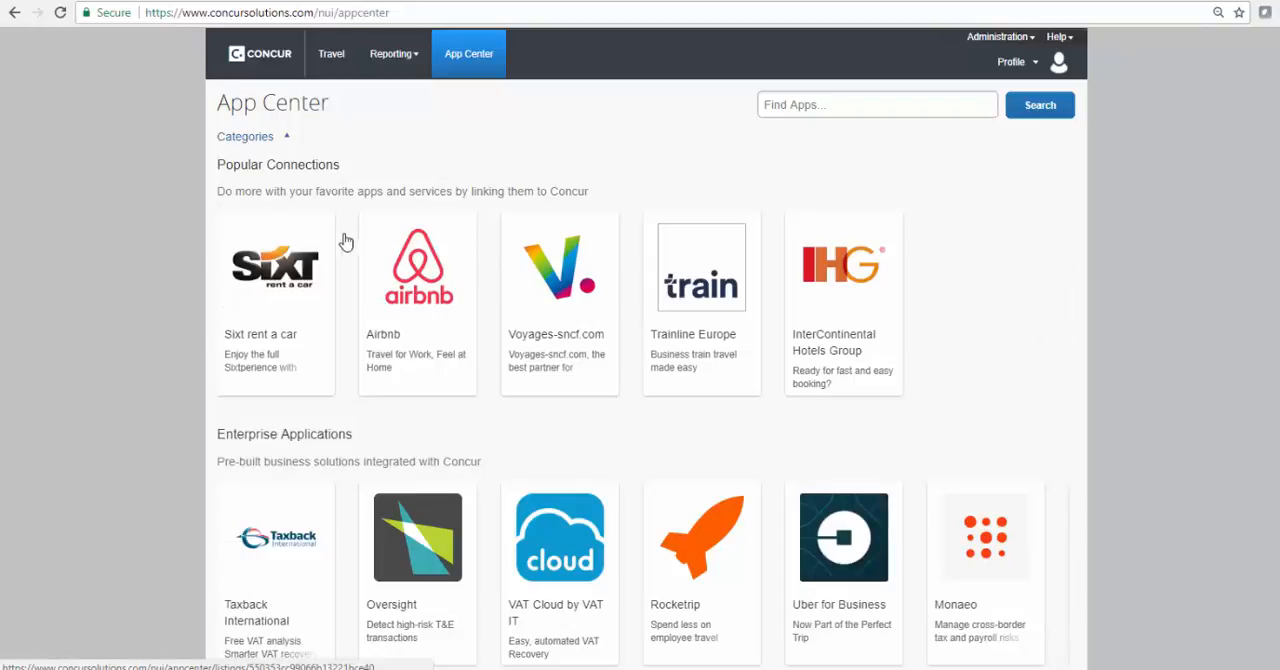
left_click(233, 308)
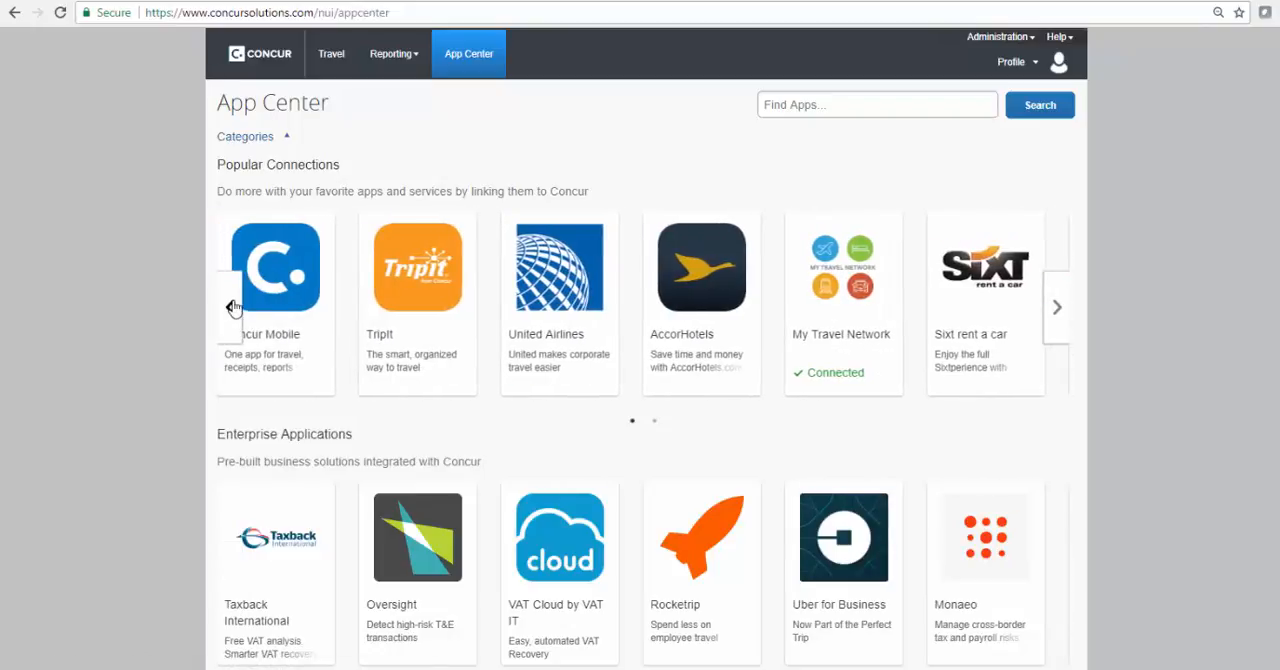
mouse_move(387, 318)
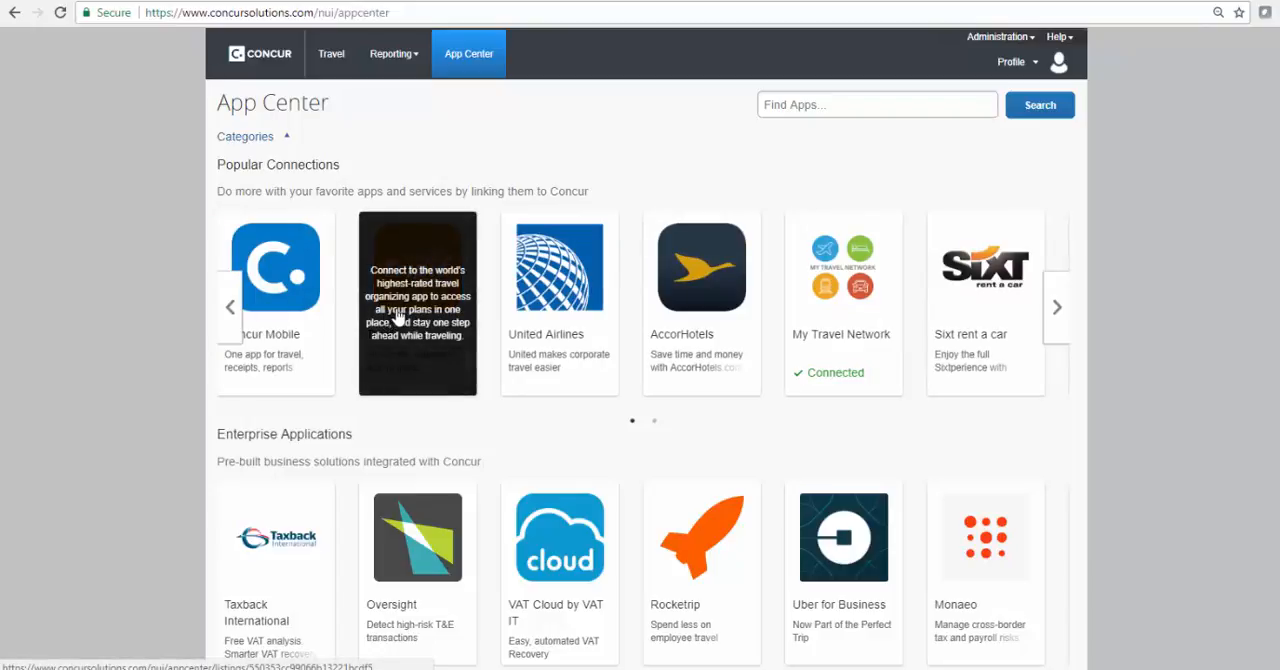
mouse_move(287, 273)
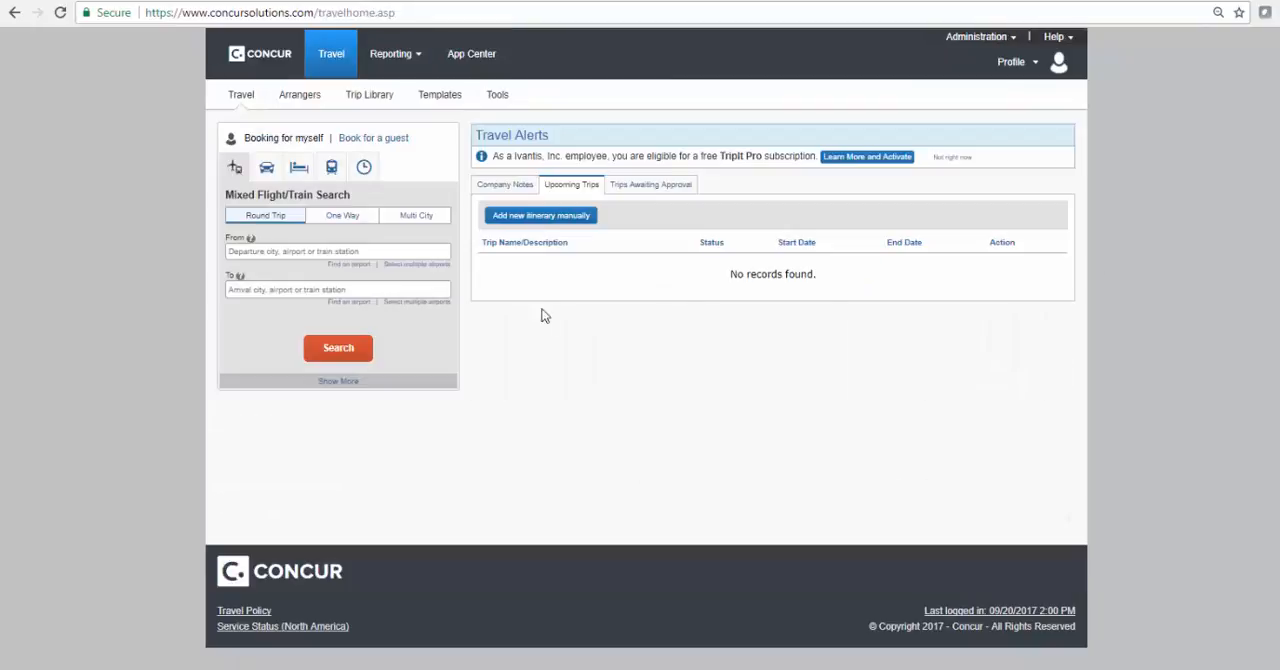
View the company notes on the Travel page, followed by the upcoming trips
left_click(506, 188)
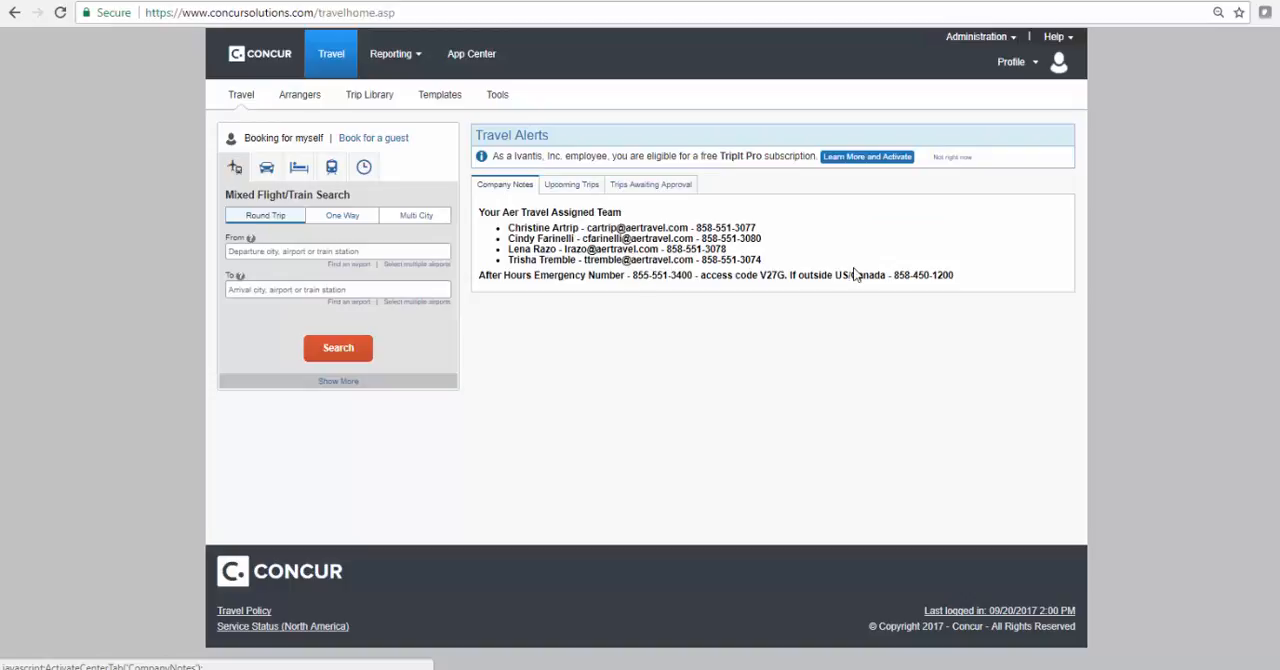
left_click(577, 194)
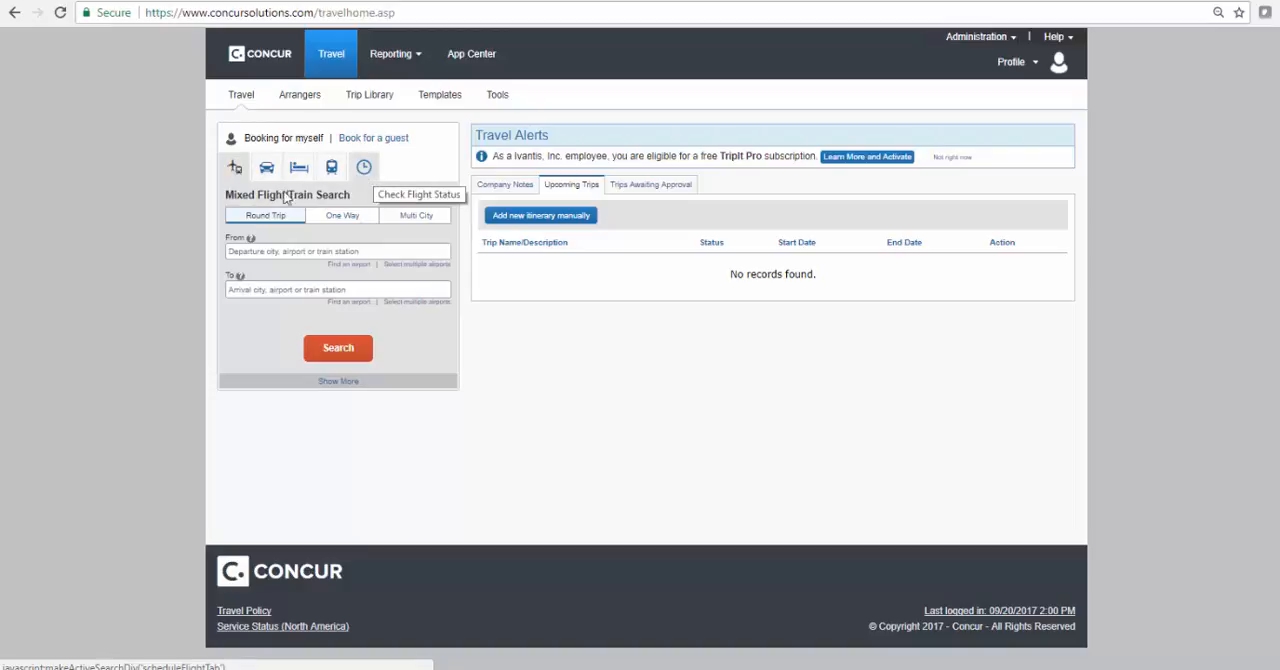
Set up a round-trip flight search from SNA John Wayne Arpt, Santa Ana, to Atlanta Hartsfield Intl Arpt
left_click(236, 168)
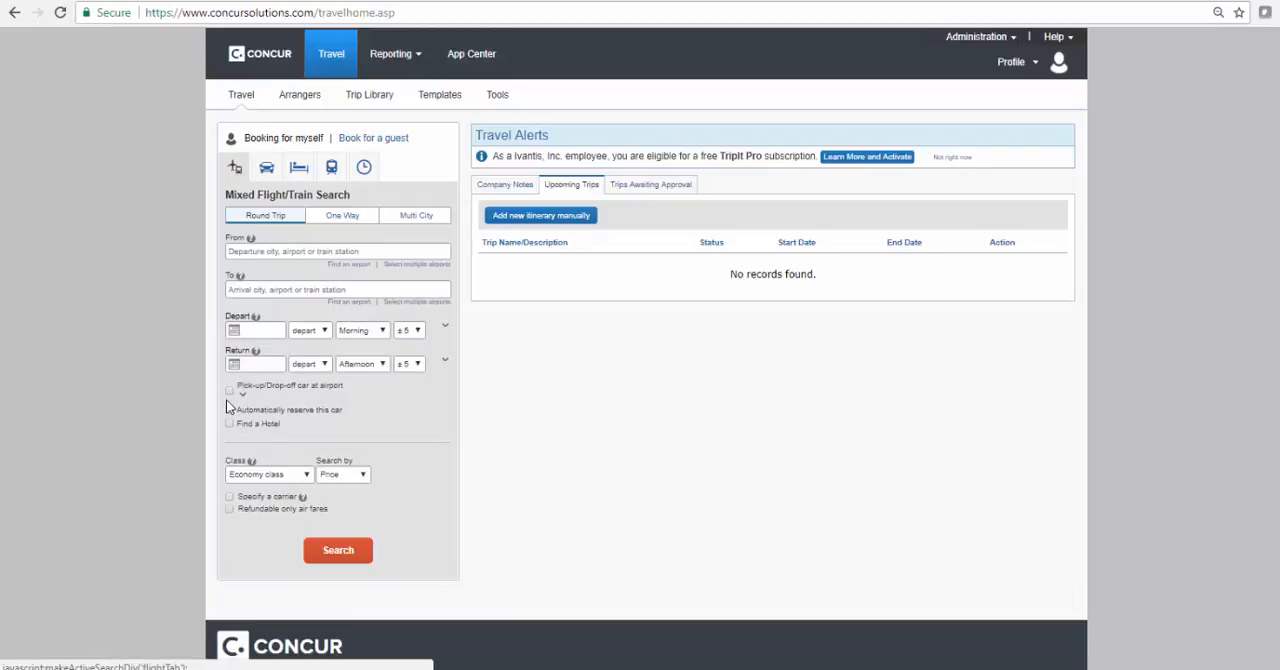
left_click(281, 255)
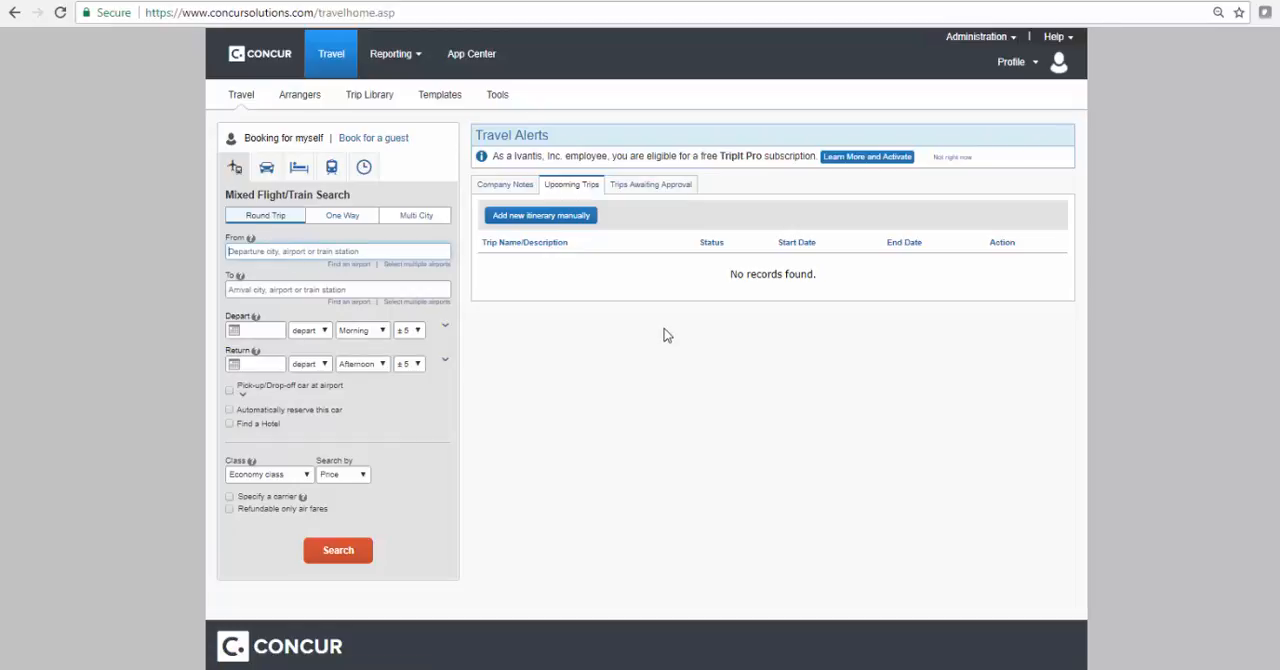
type("SNA")
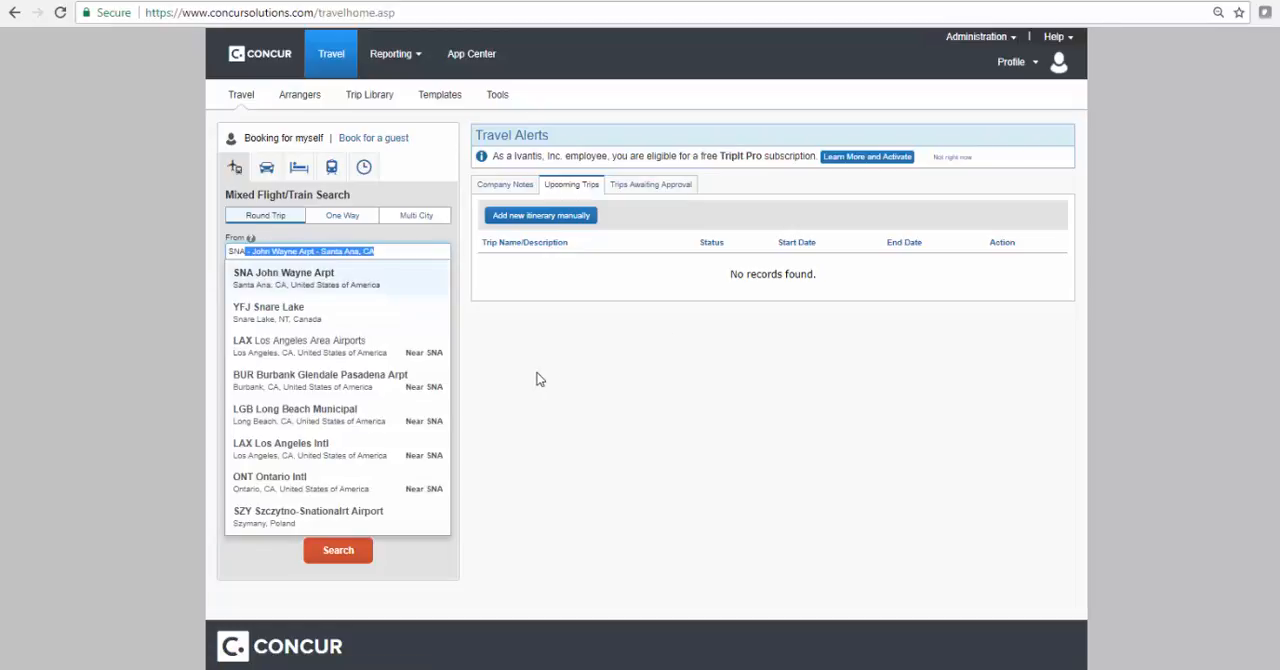
left_click(270, 286)
type("an")
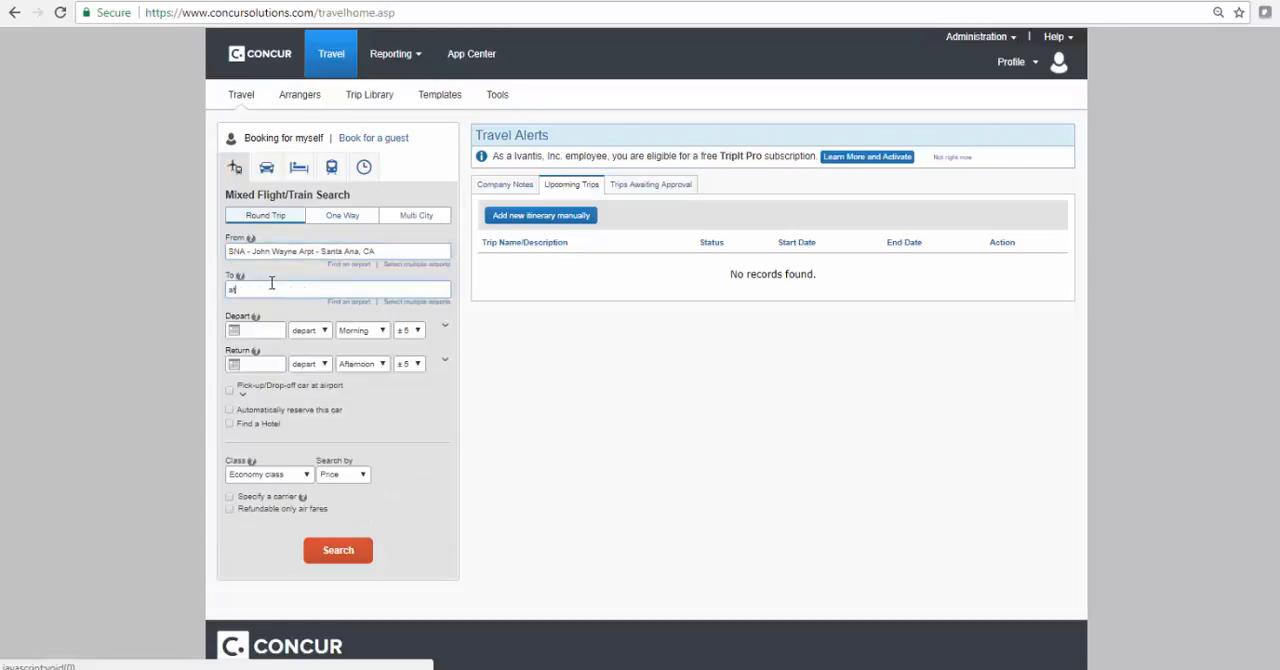
type("t")
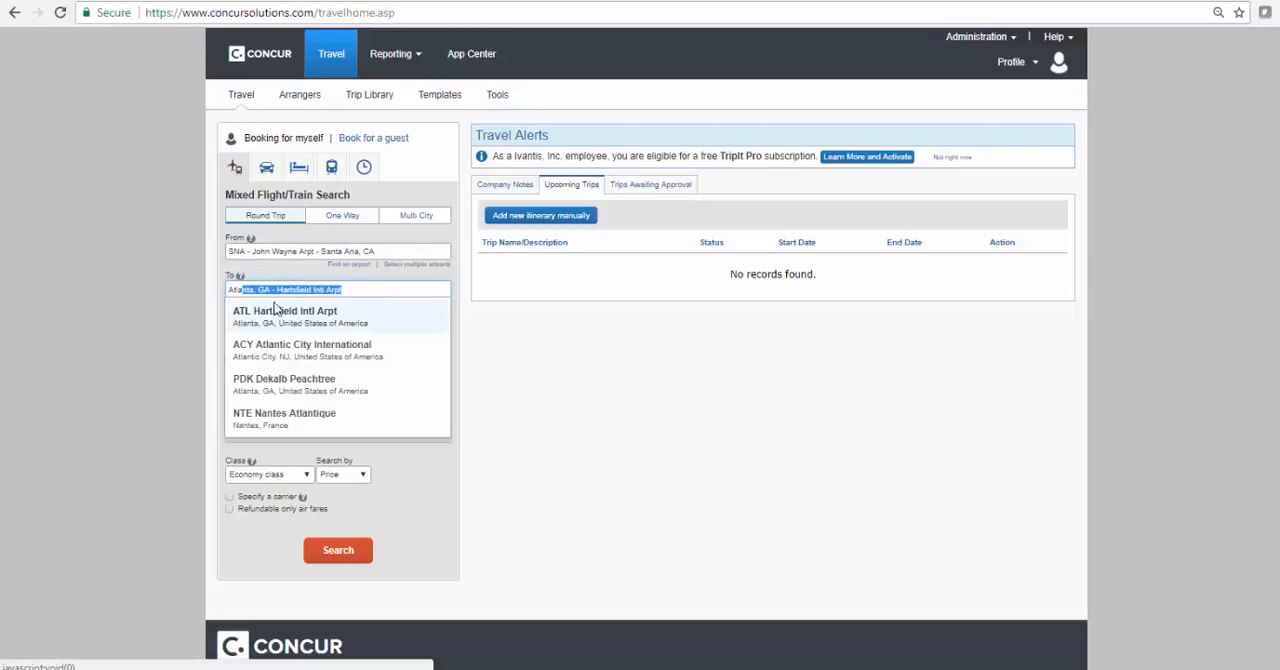
left_click(276, 312)
Set the flight search's departure date to 10/10/2017
left_click(272, 331)
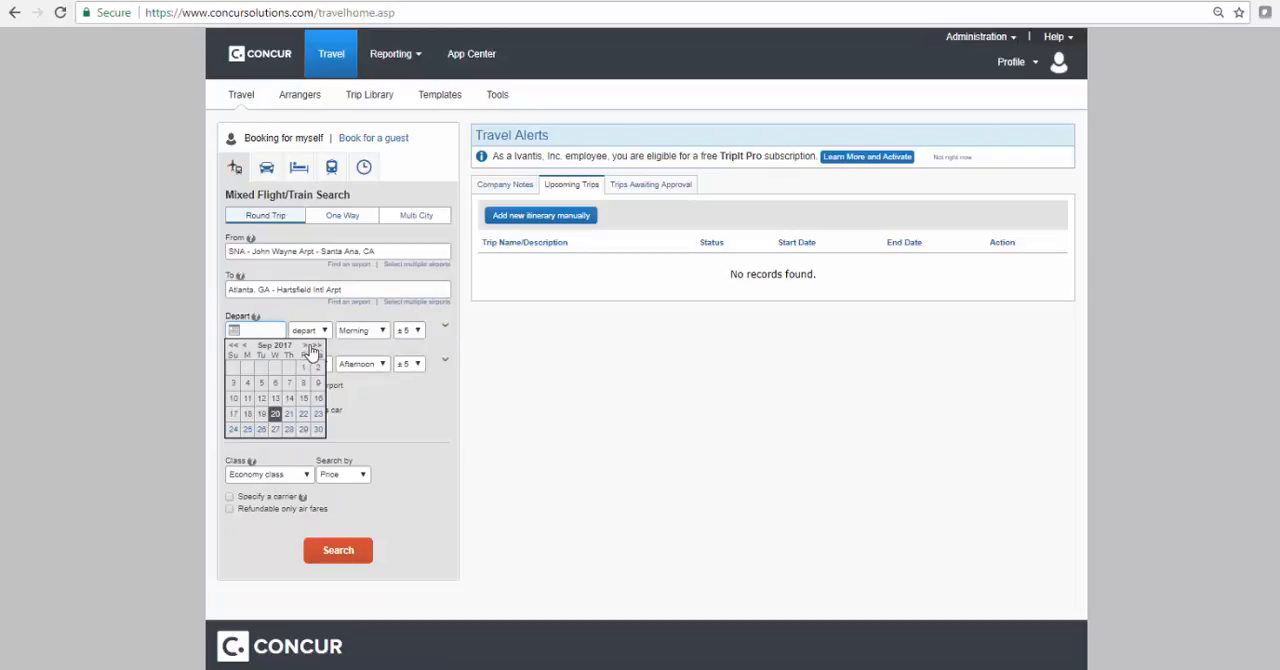
left_click(304, 347)
left_click(261, 383)
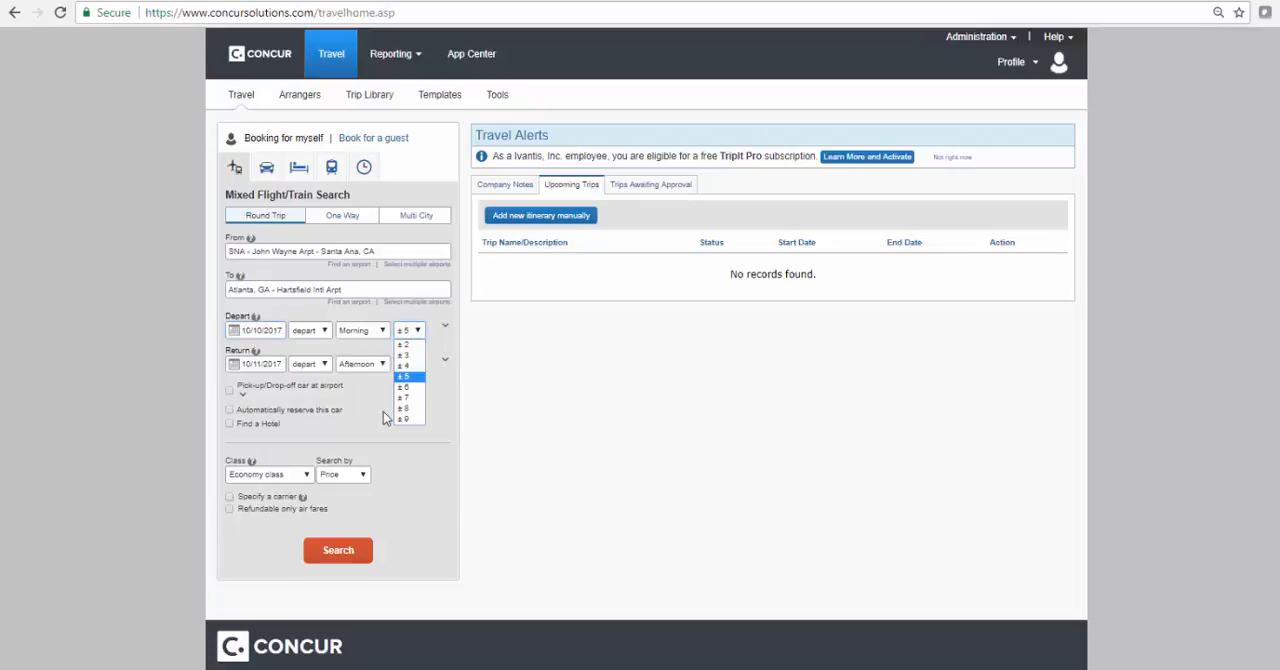
Set the return flight to the evening of 10/13/2017, keeping the departure time window at ±5
left_click(415, 330)
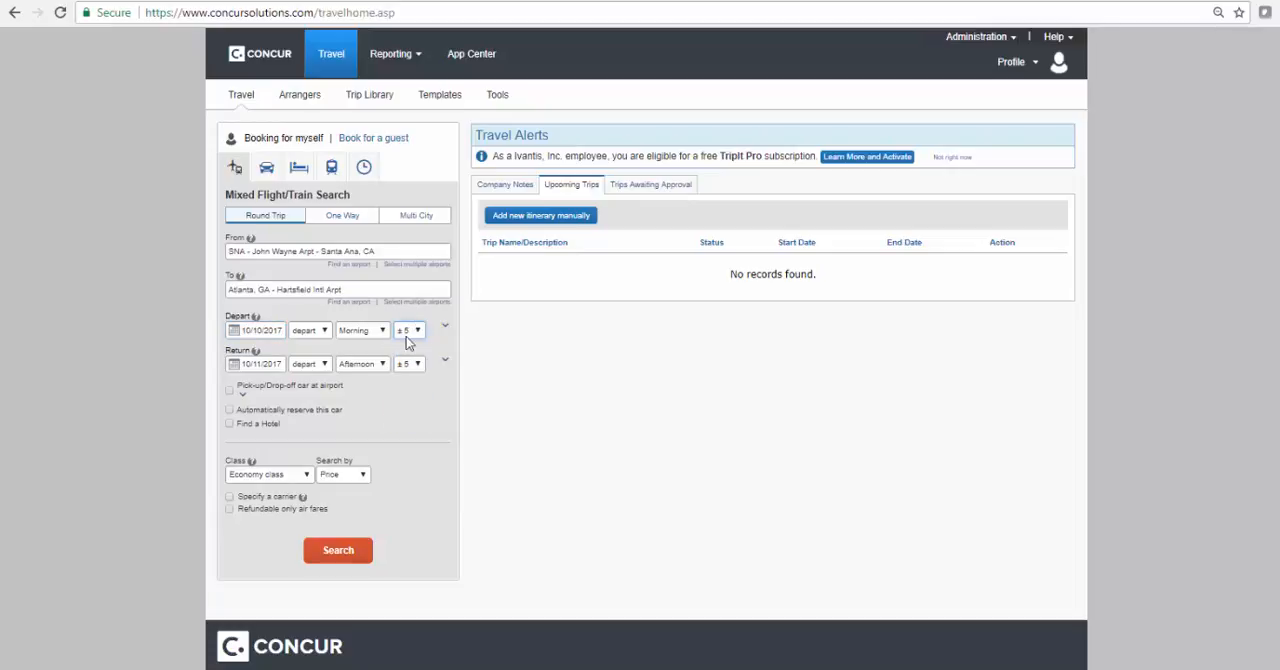
left_click(378, 366)
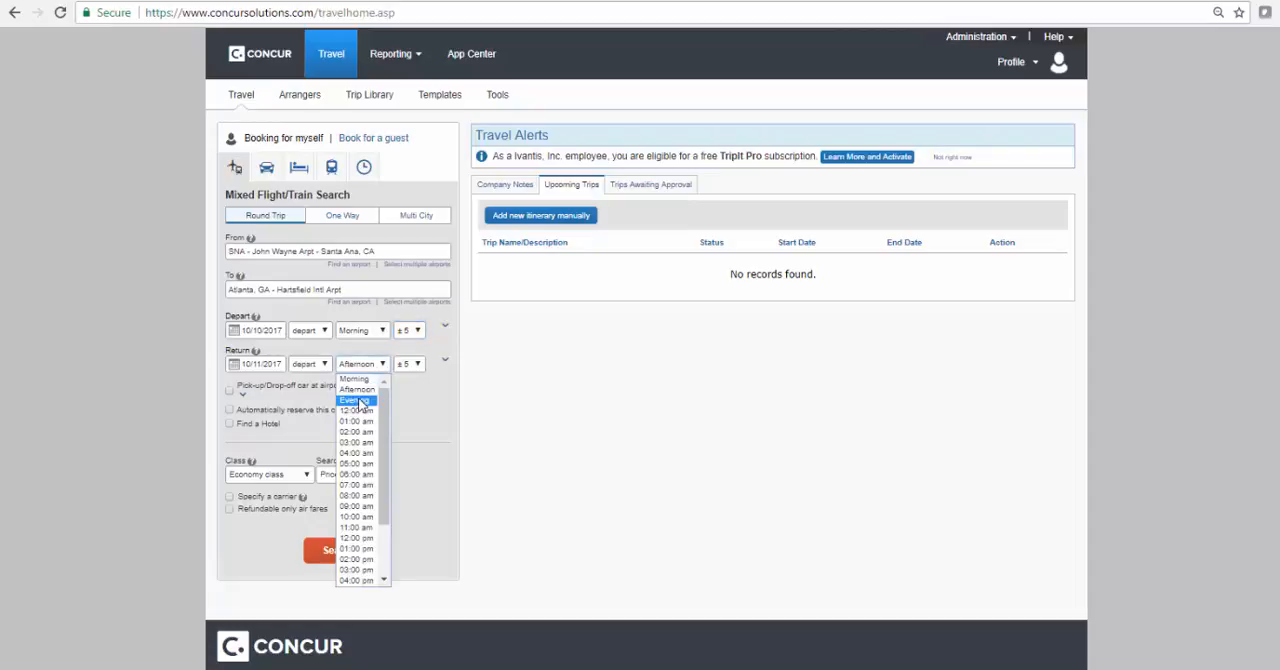
left_click(362, 398)
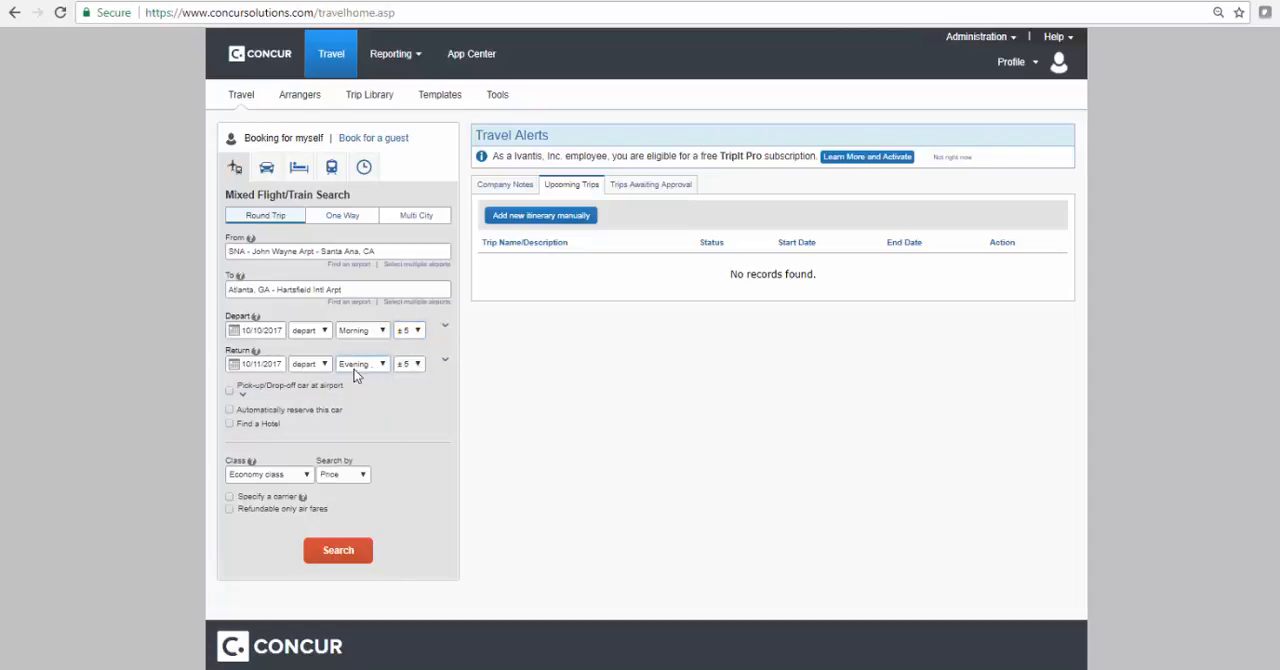
left_click(268, 366)
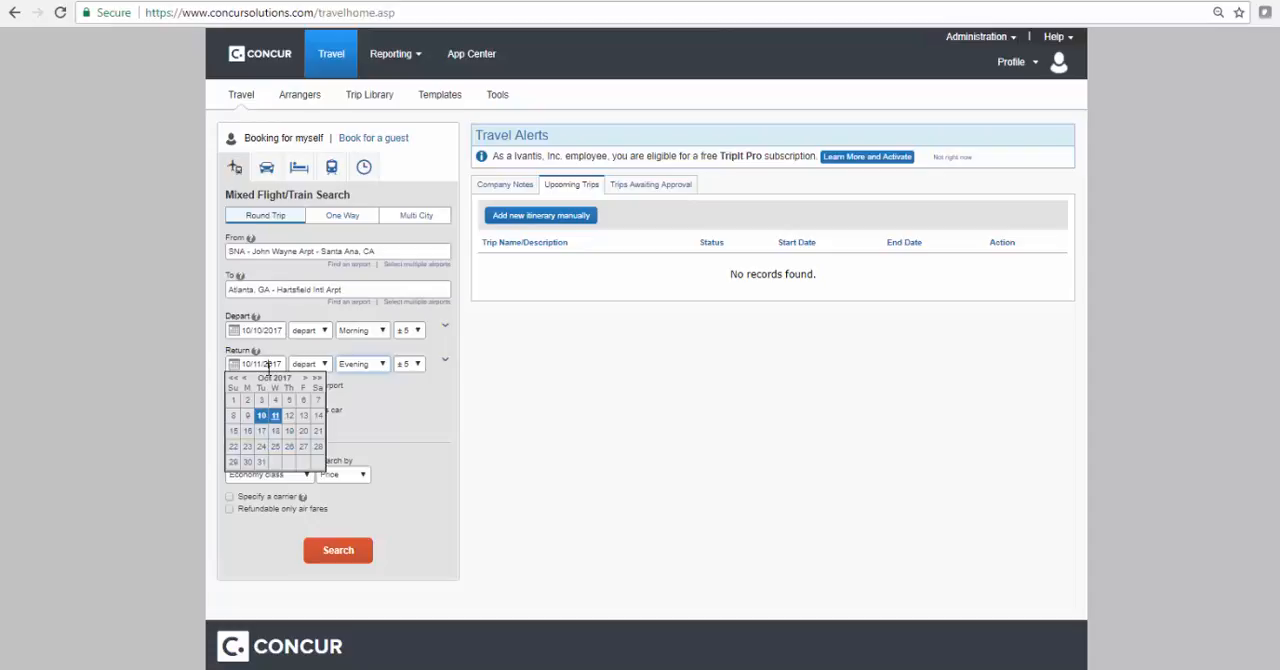
left_click(303, 415)
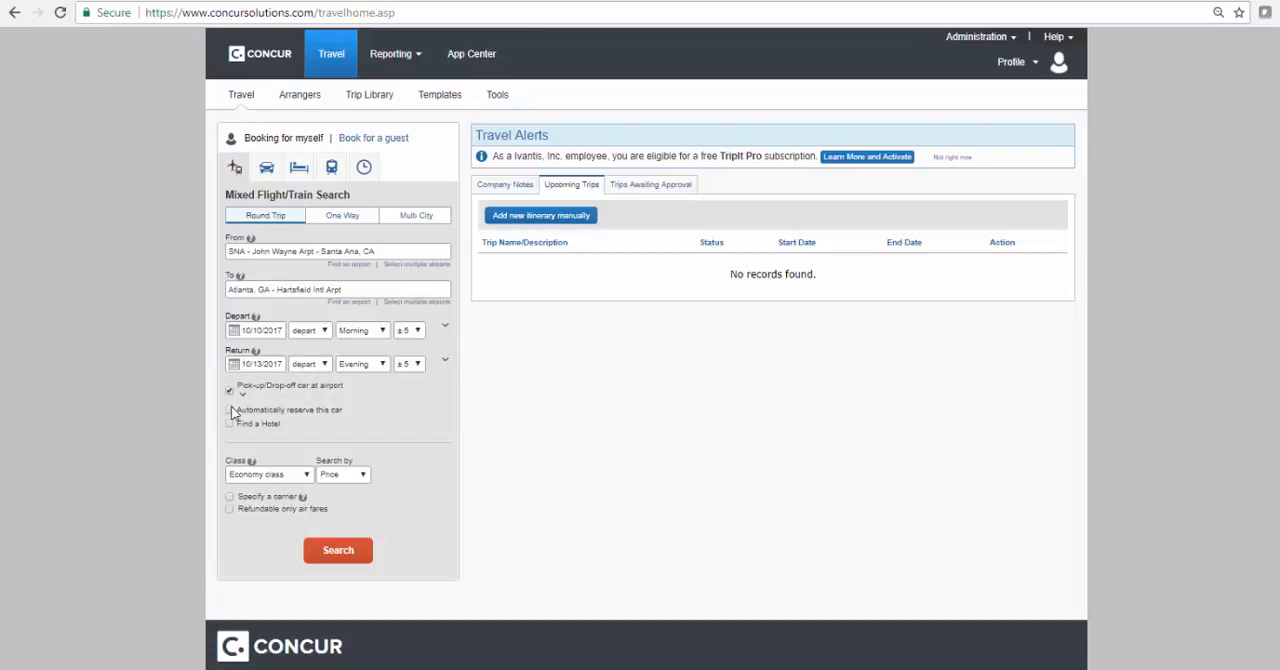
Add an automatically reserved airport car to the flight search, with National as the vendor and an intermediate car
left_click(229, 411)
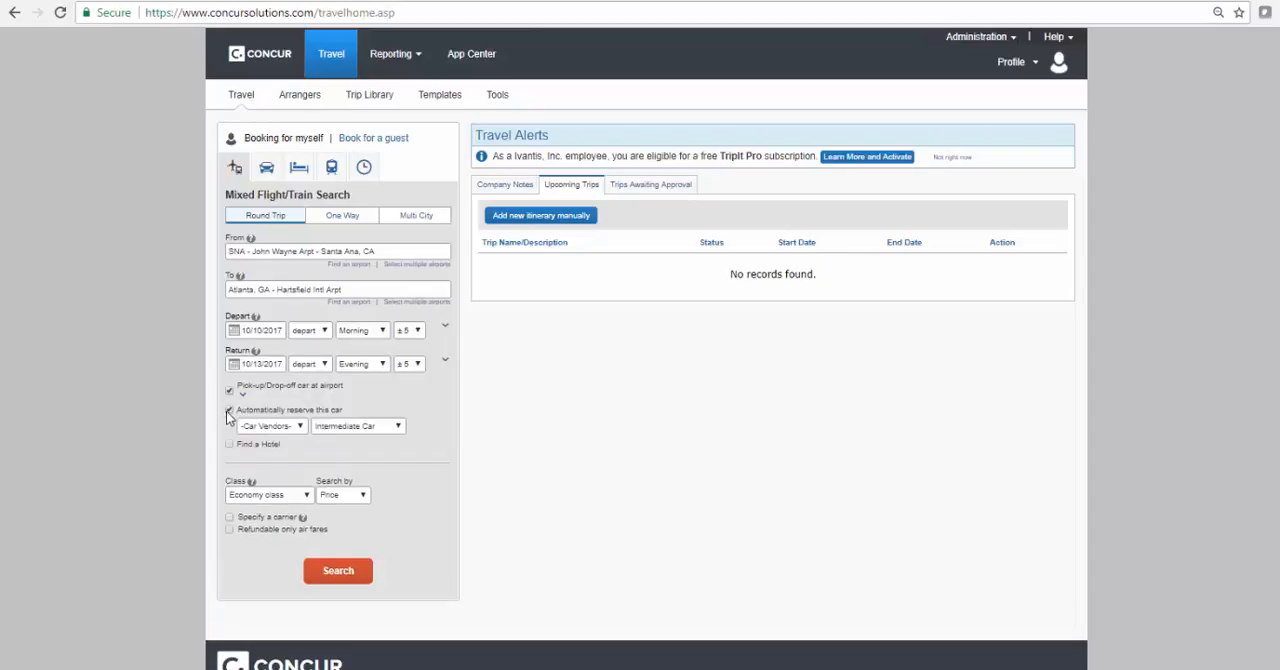
left_click(282, 428)
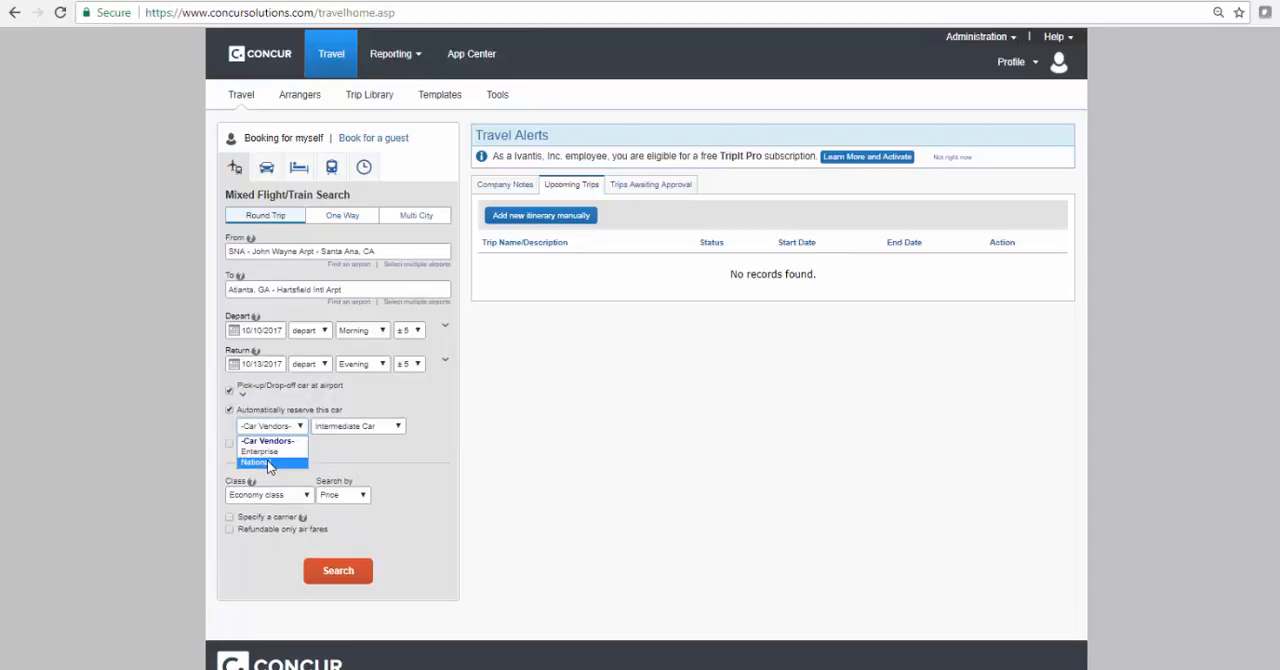
left_click(267, 463)
Include hotels within 10 miles of the ATL Hartsfield airport and run the trip search
left_click(229, 445)
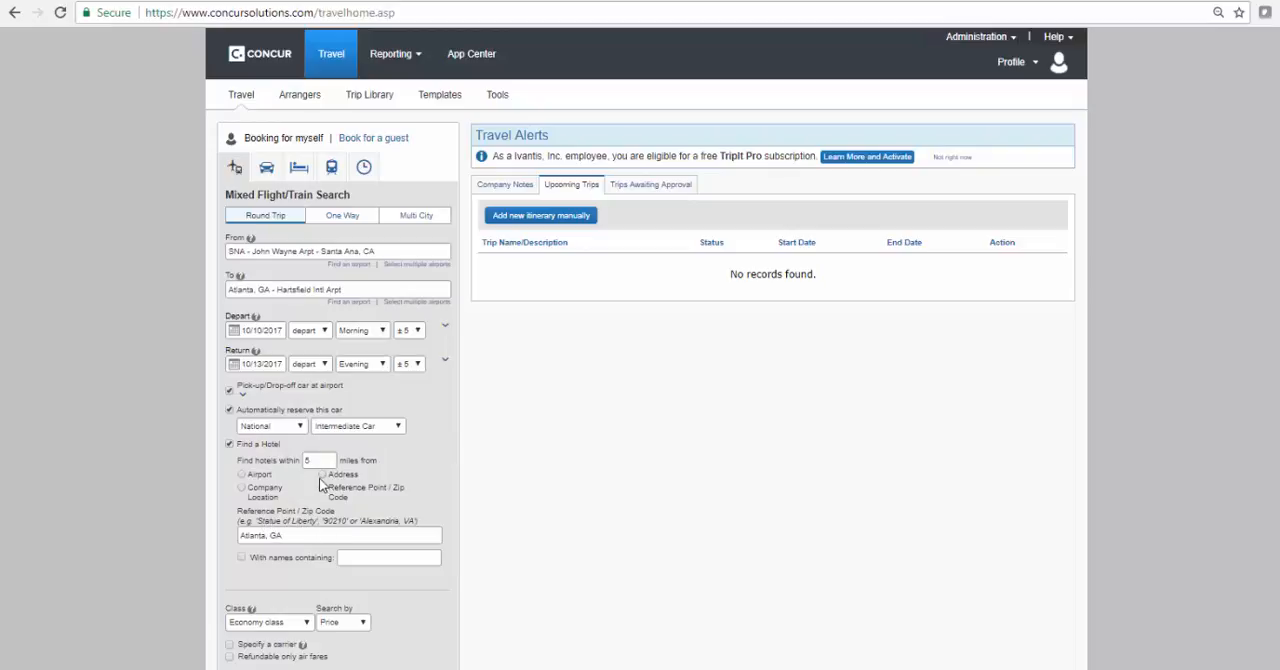
left_click(241, 474)
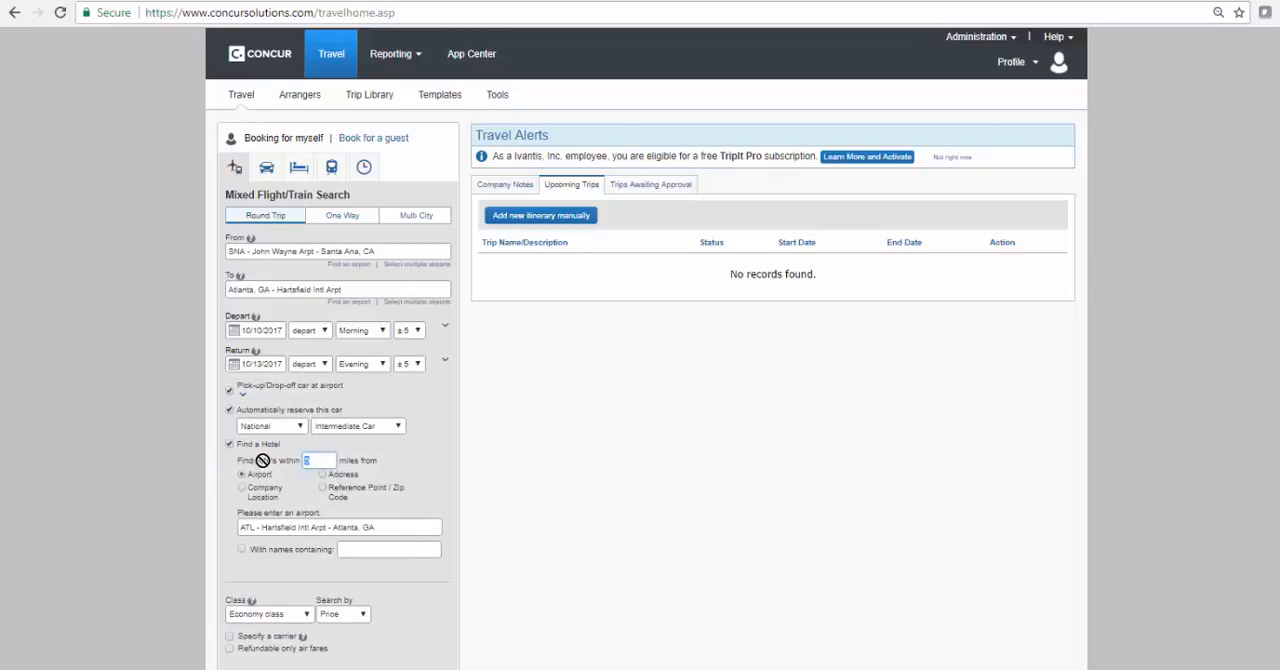
type("10")
left_click(242, 549)
scroll(457, 500, "down", 3)
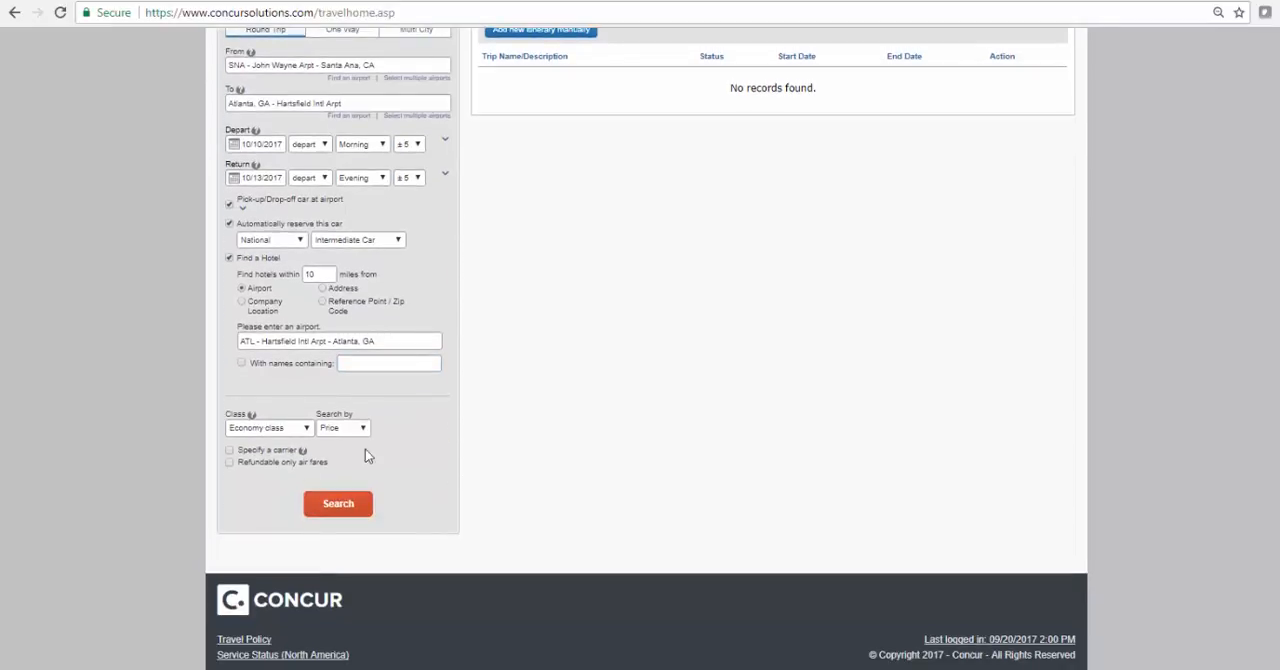
left_click(339, 508)
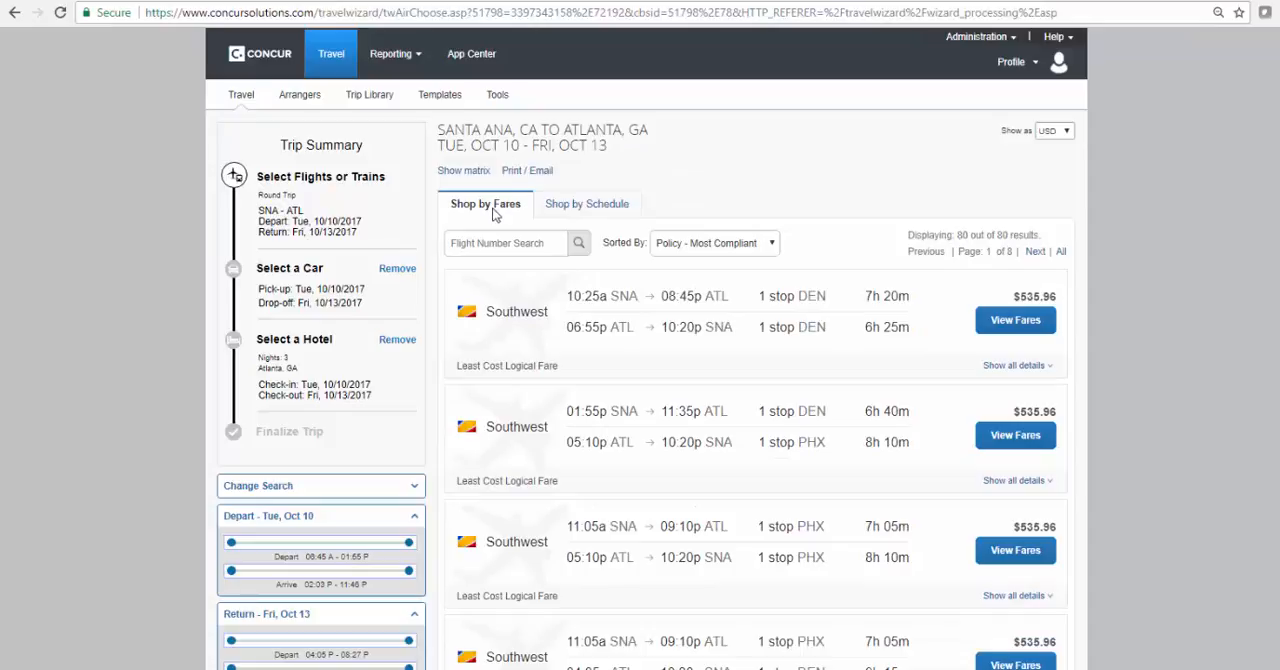
Show the airline fare matrix and sort the fare results by Stops
left_click(464, 172)
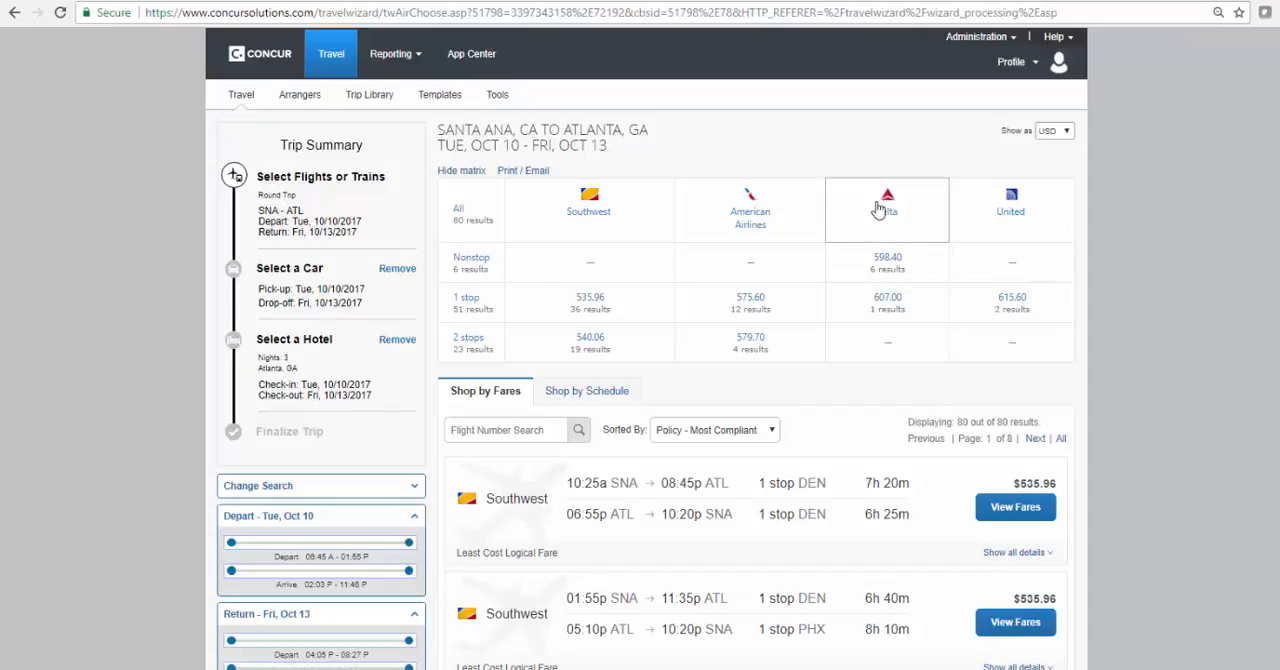
left_click(722, 434)
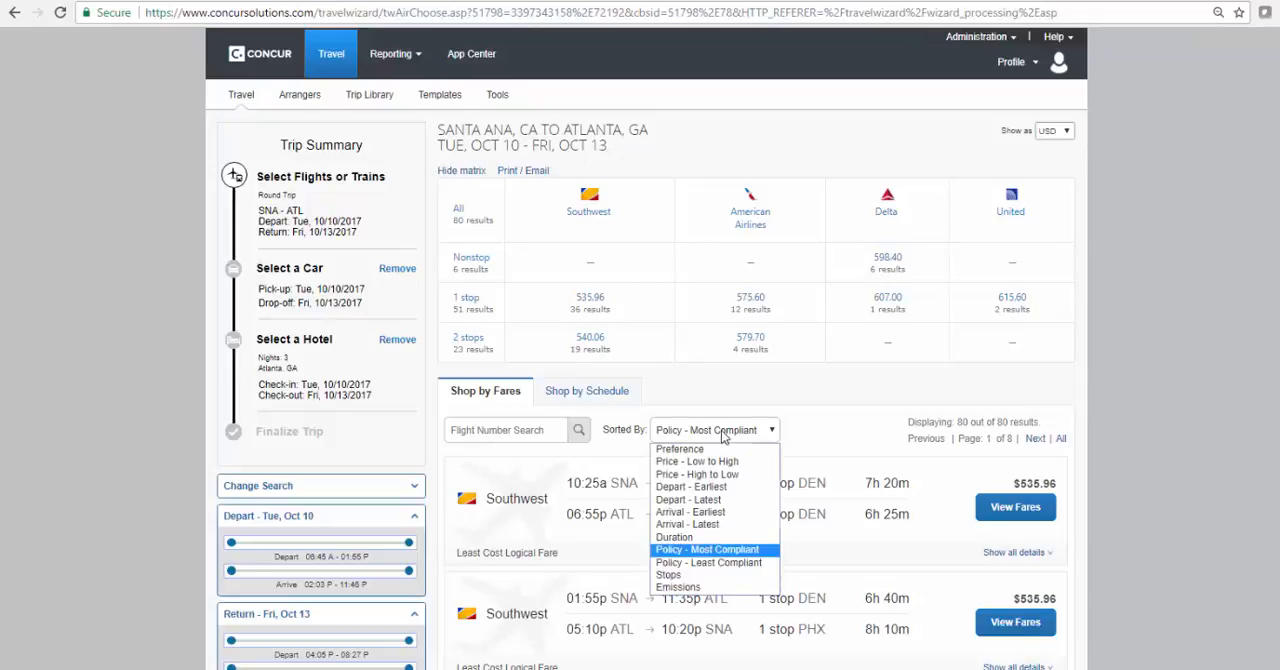
left_click(708, 576)
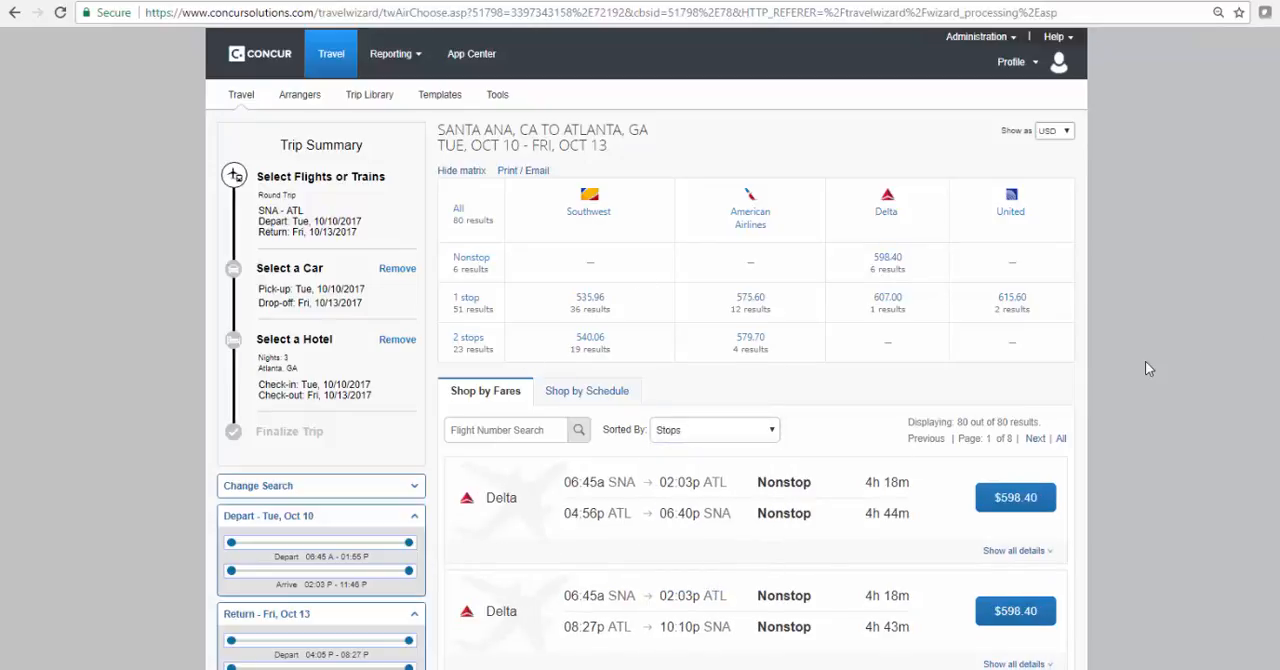
scroll(1146, 362, "down", 5)
scroll(1146, 362, "up", 5)
Shop by schedule and select the nonstop Delta 06:45a departure from SNA to ATL
left_click(582, 394)
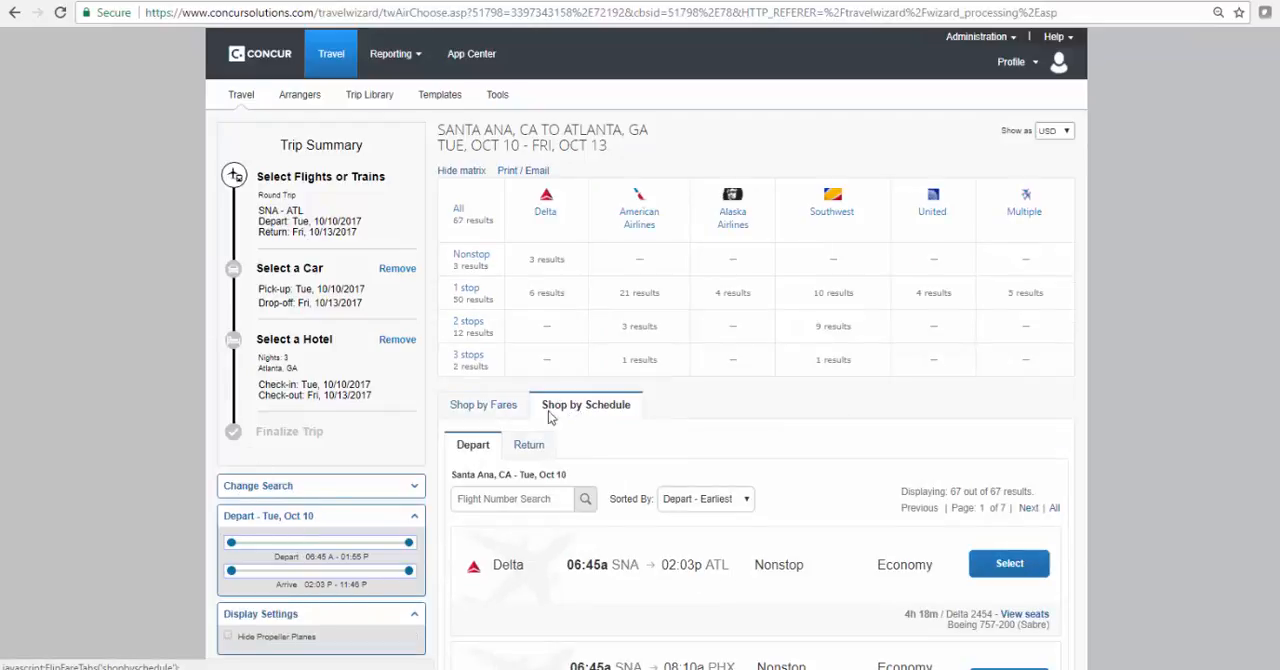
scroll(1201, 378, "down", 4)
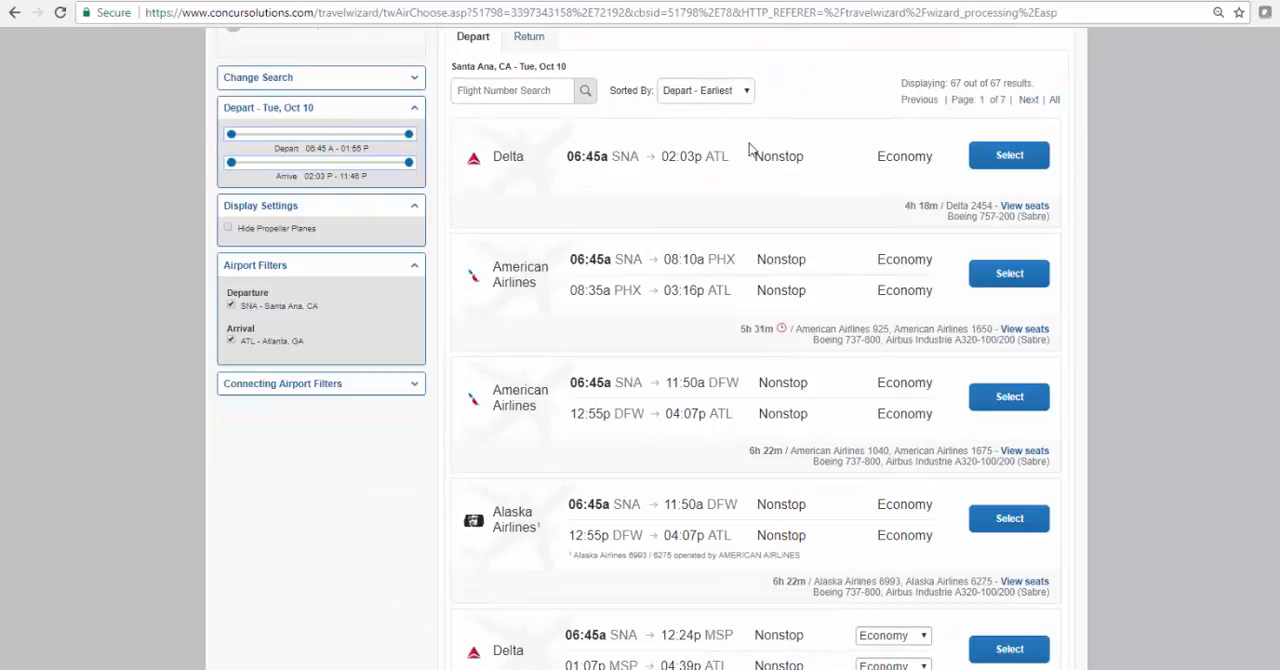
left_click(1008, 154)
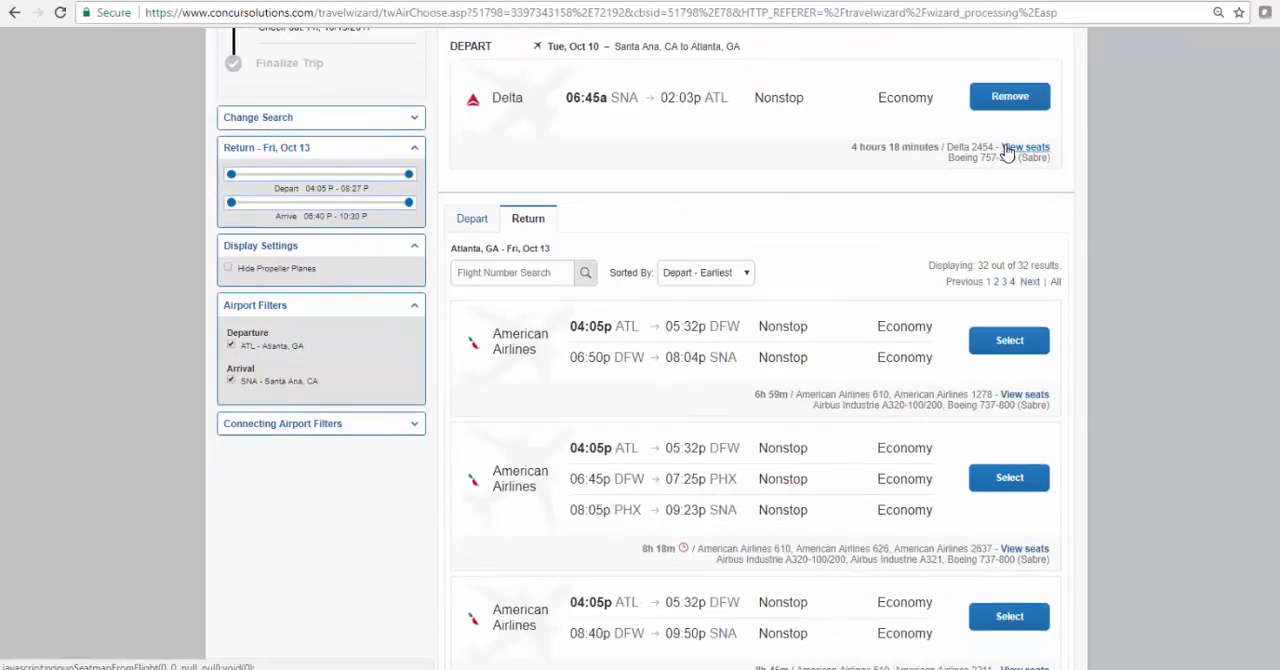
Sort the return flights by Stops, select the nonstop Delta 04:56p flight to SNA and choose the resulting $598.40 fare
left_click(684, 279)
left_click(686, 396)
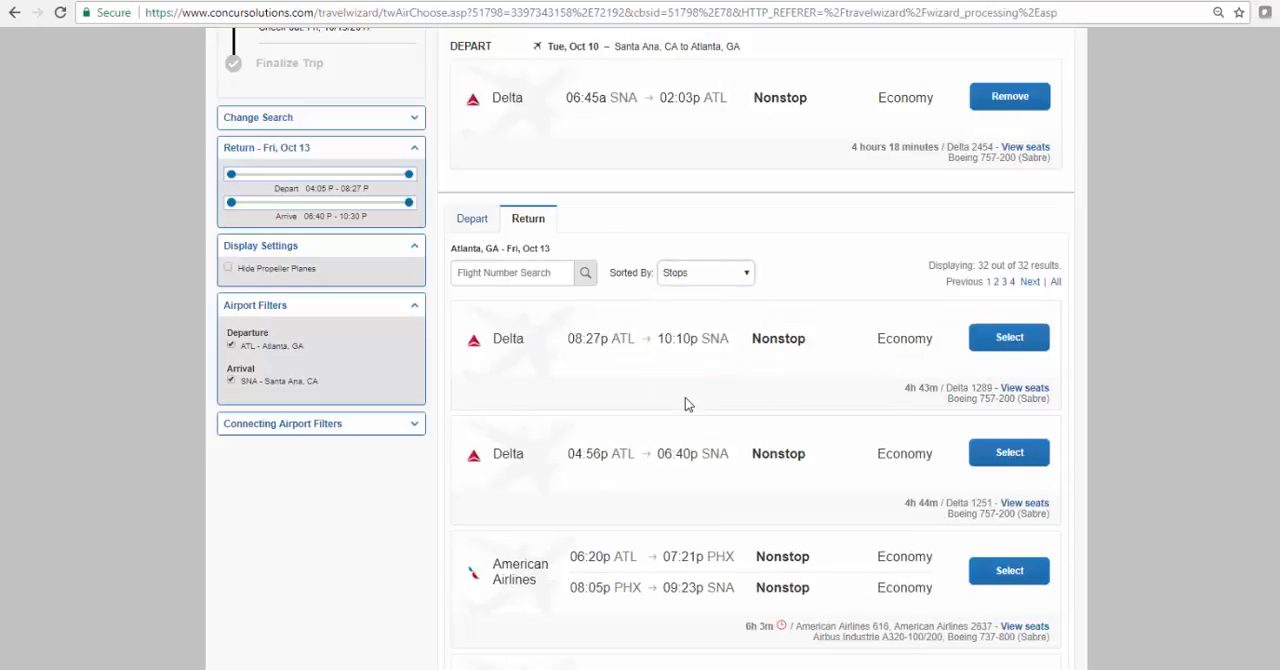
left_click(1010, 455)
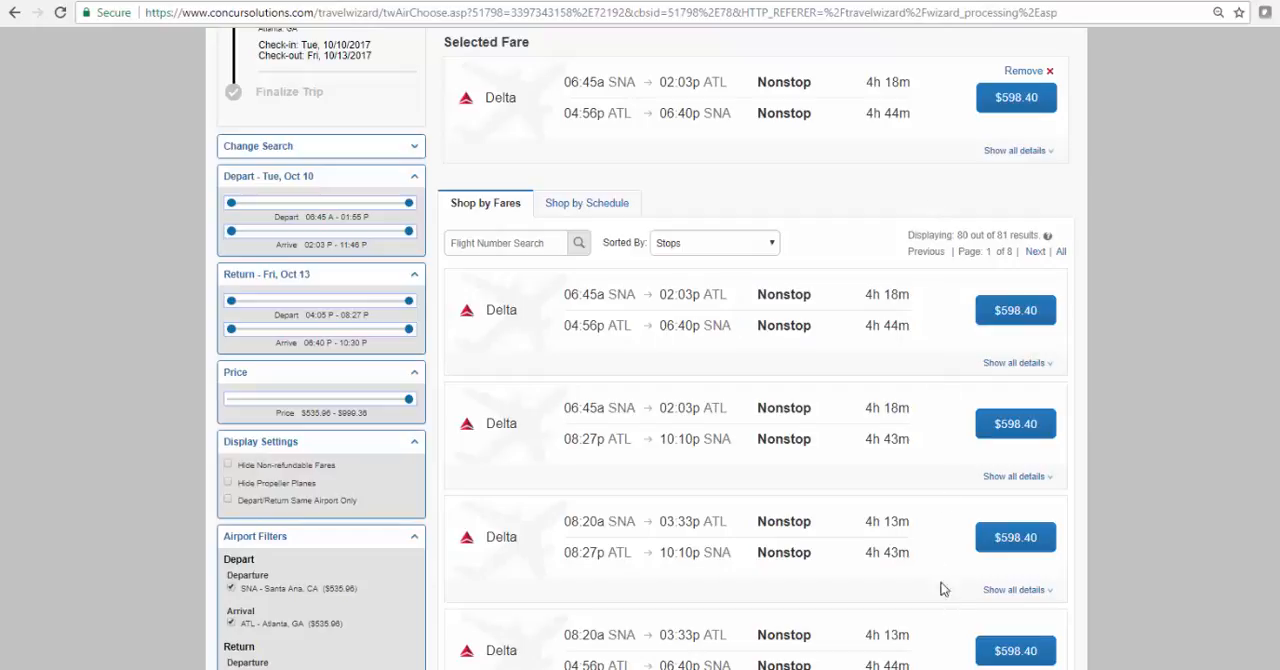
left_click(1010, 108)
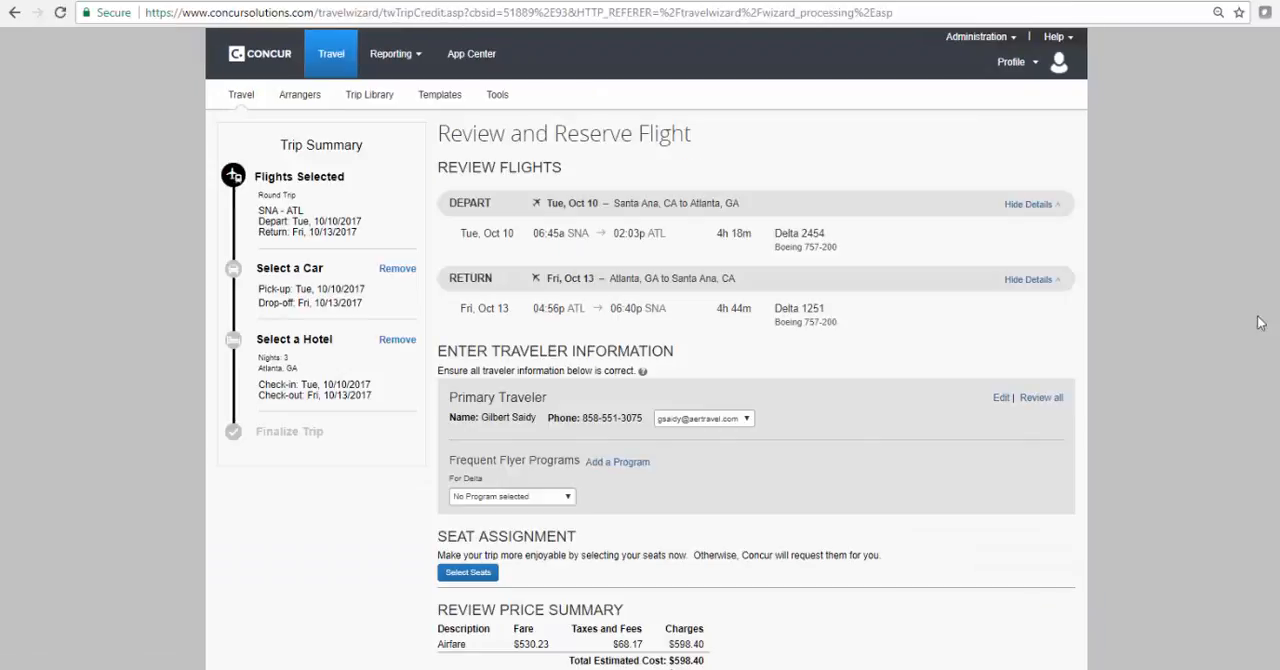
Review the flight's traveler, seat, price and payment details, and reserve the flight to continue with the trip
scroll(1190, 430, "down", 4)
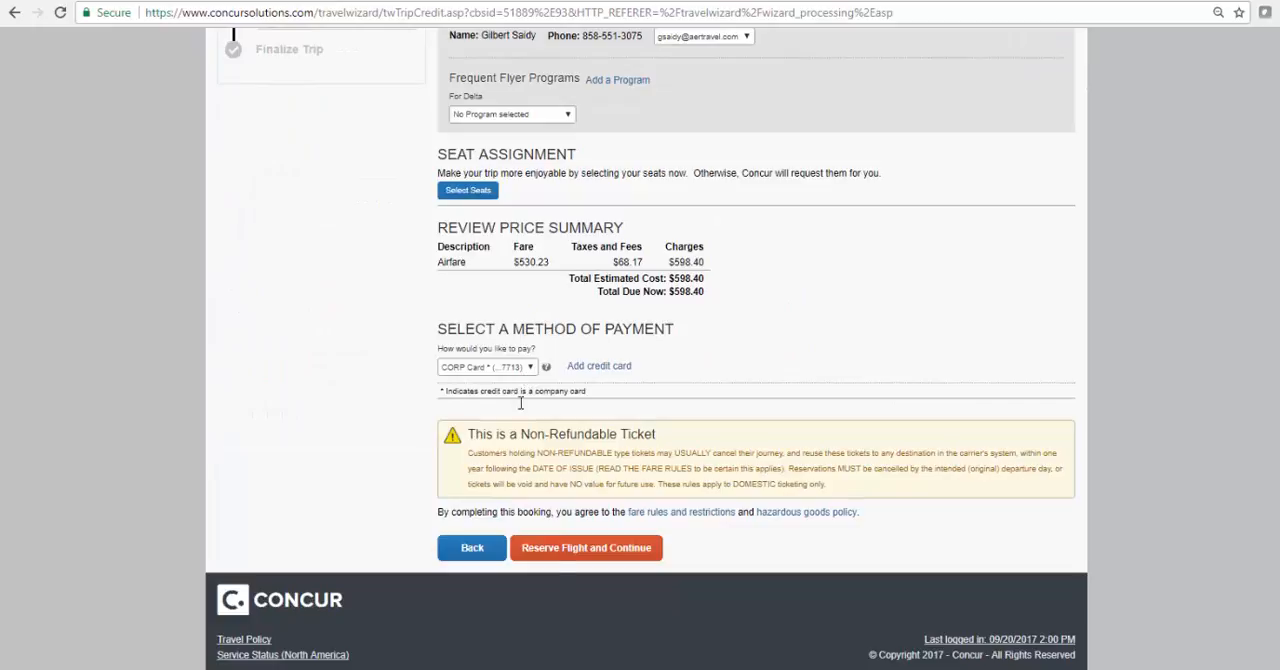
scroll(1062, 322, "up", 1)
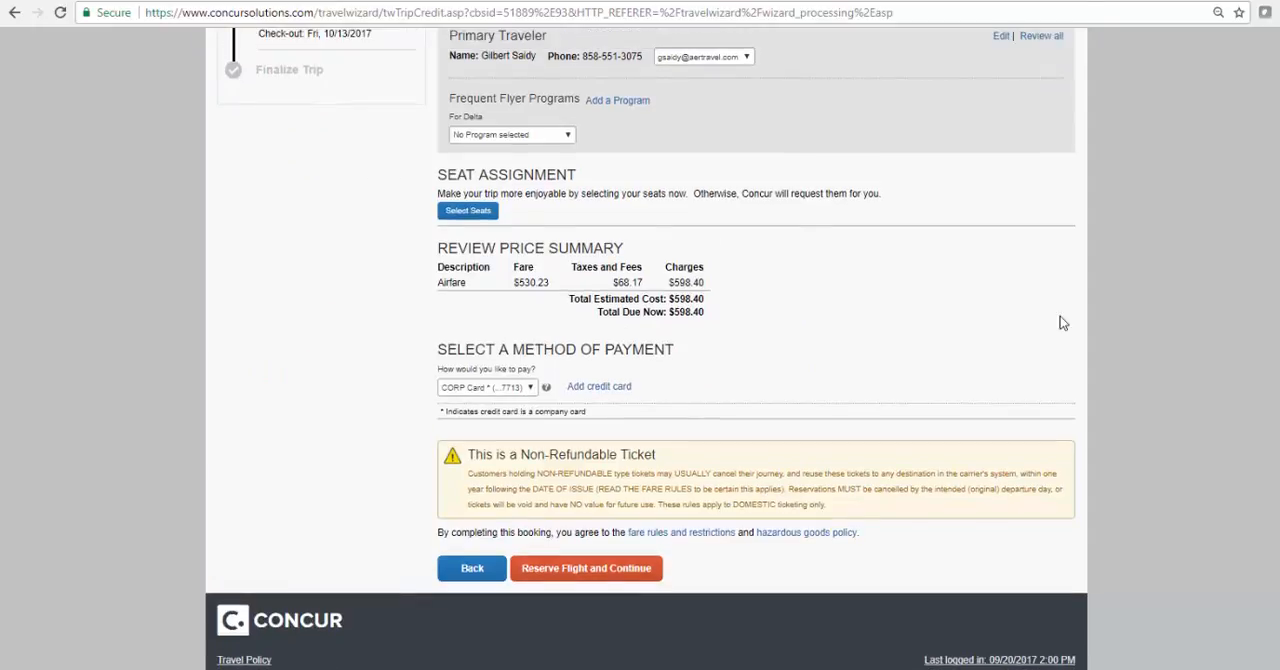
scroll(1062, 322, "up", 4)
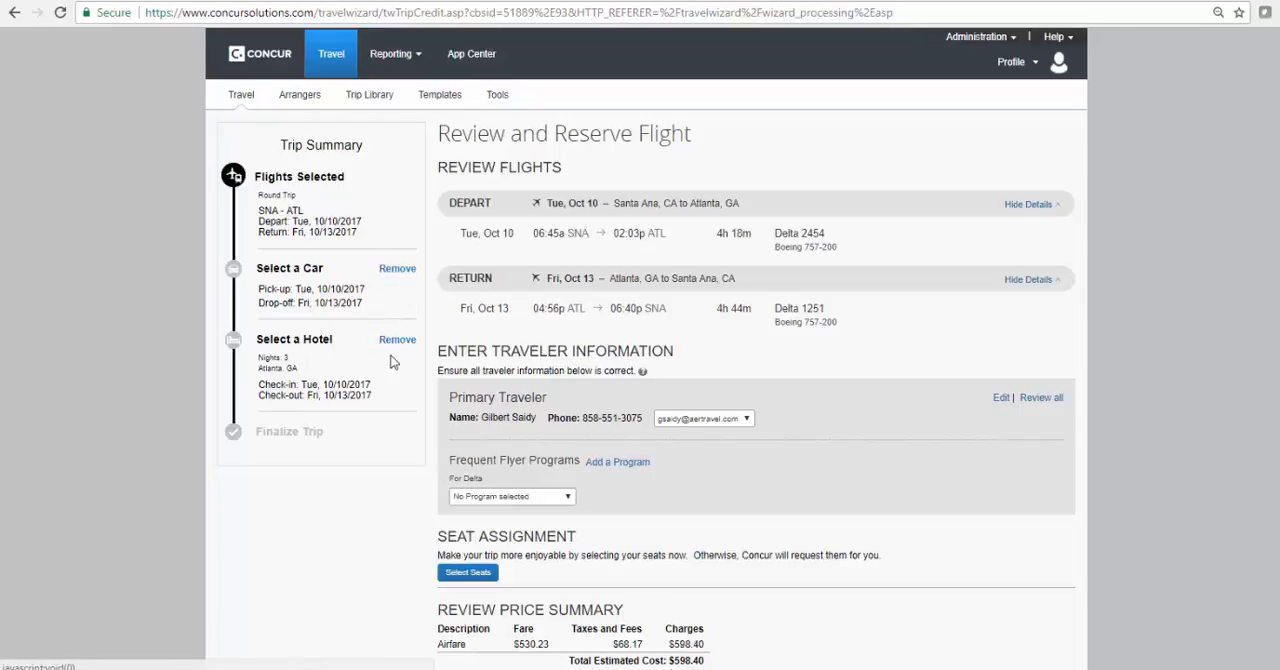
scroll(921, 457, "down", 4)
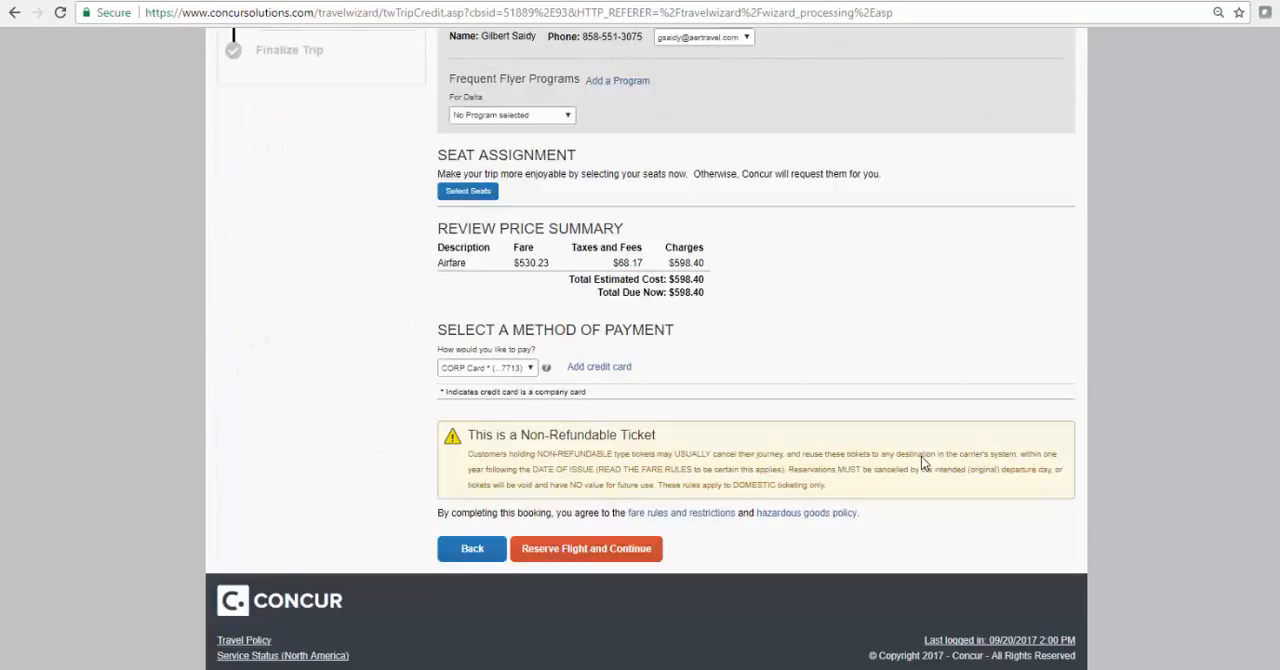
left_click(590, 548)
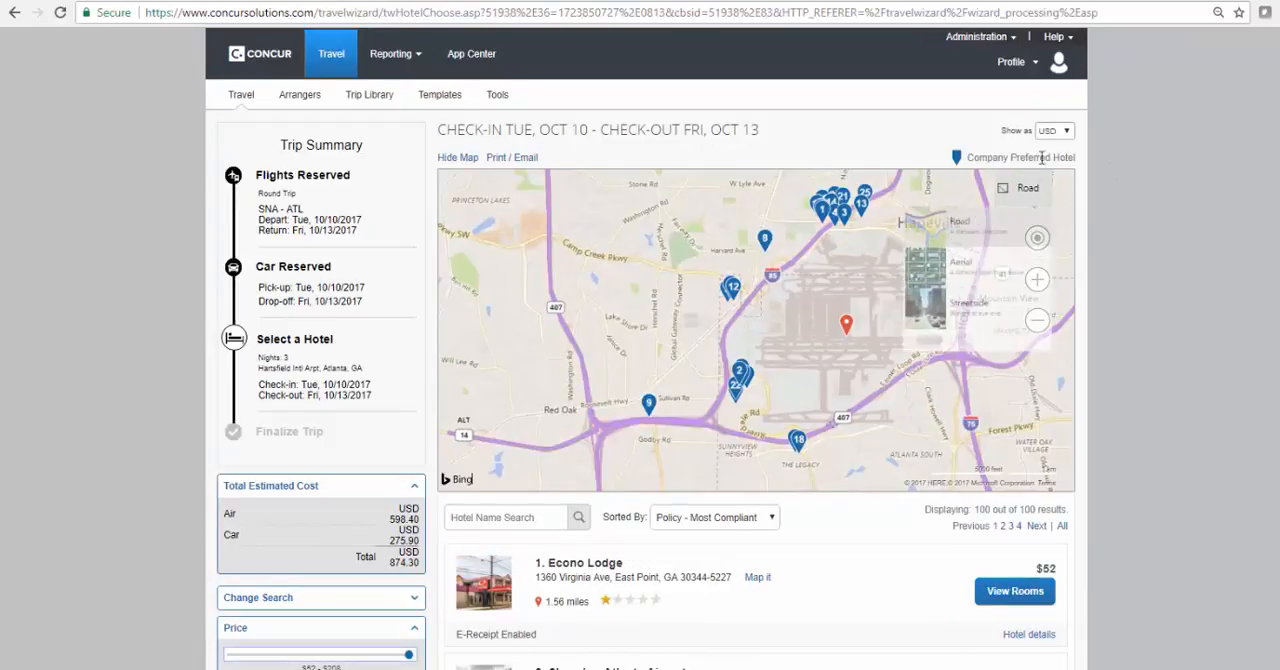
Examine the hotel map, the list of hotels near the Atlanta airport, and the Hotel Chain and Hotel Amenities filters
scroll(1153, 252, "down", 4)
scroll(1153, 249, "up", 4)
scroll(1153, 249, "down", 4)
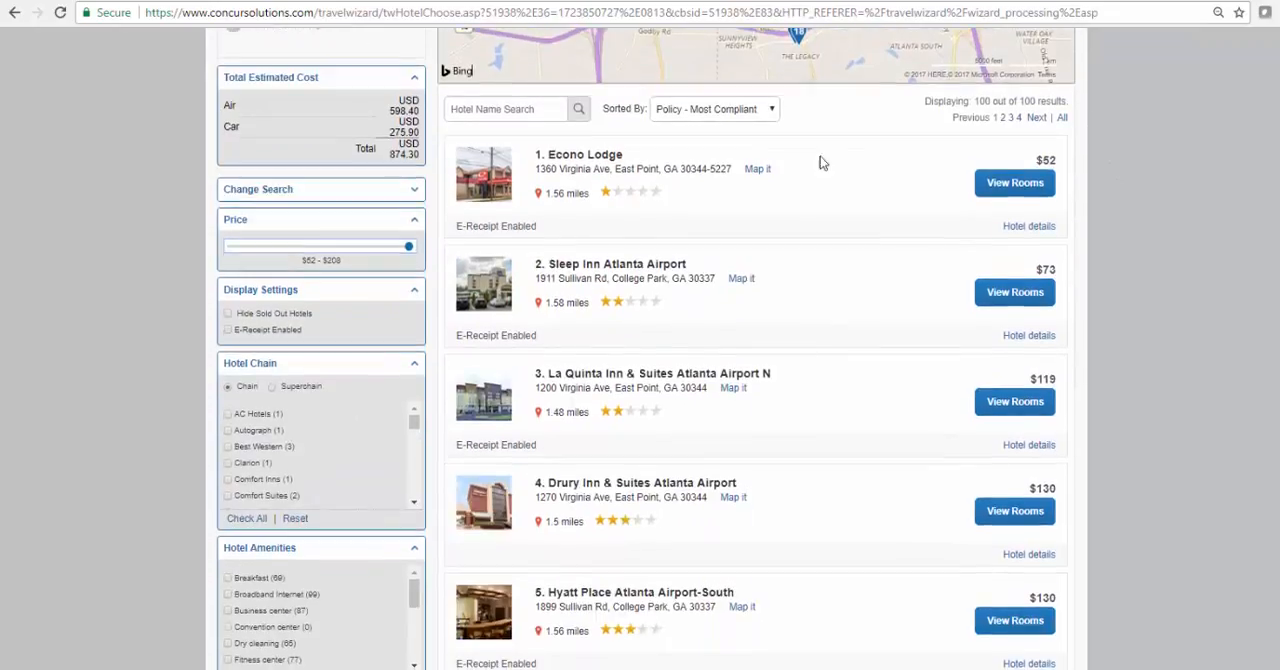
scroll(1150, 205, "up", 4)
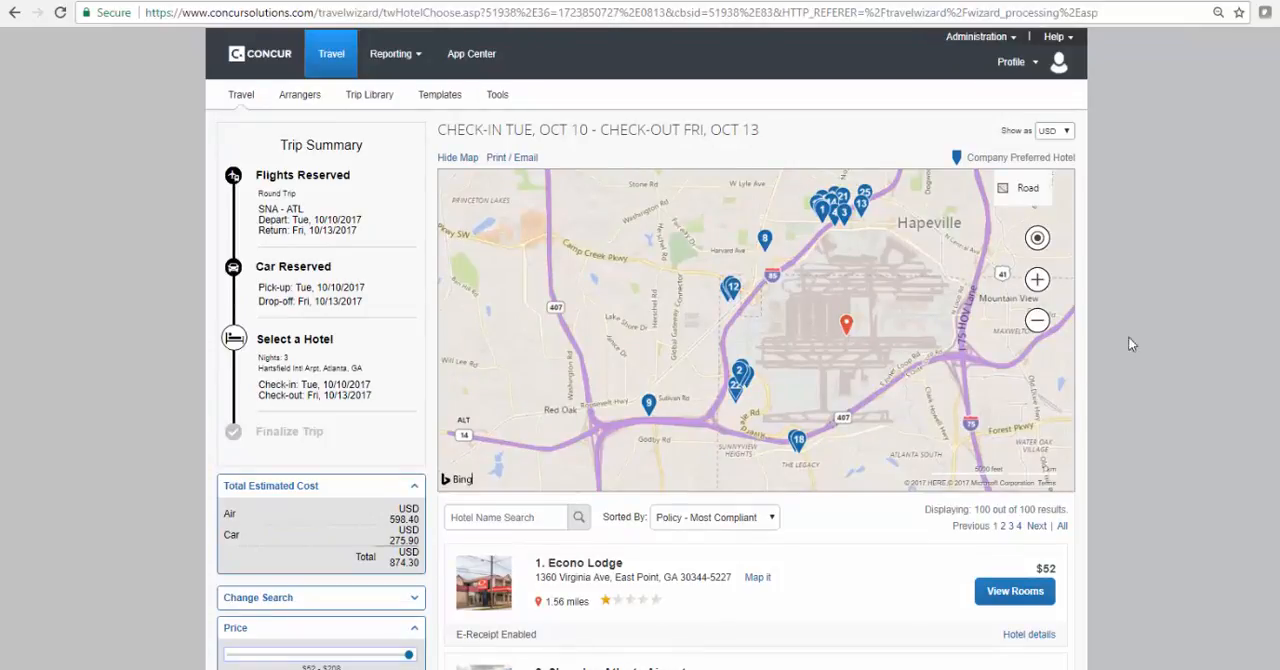
scroll(1153, 331, "down", 4)
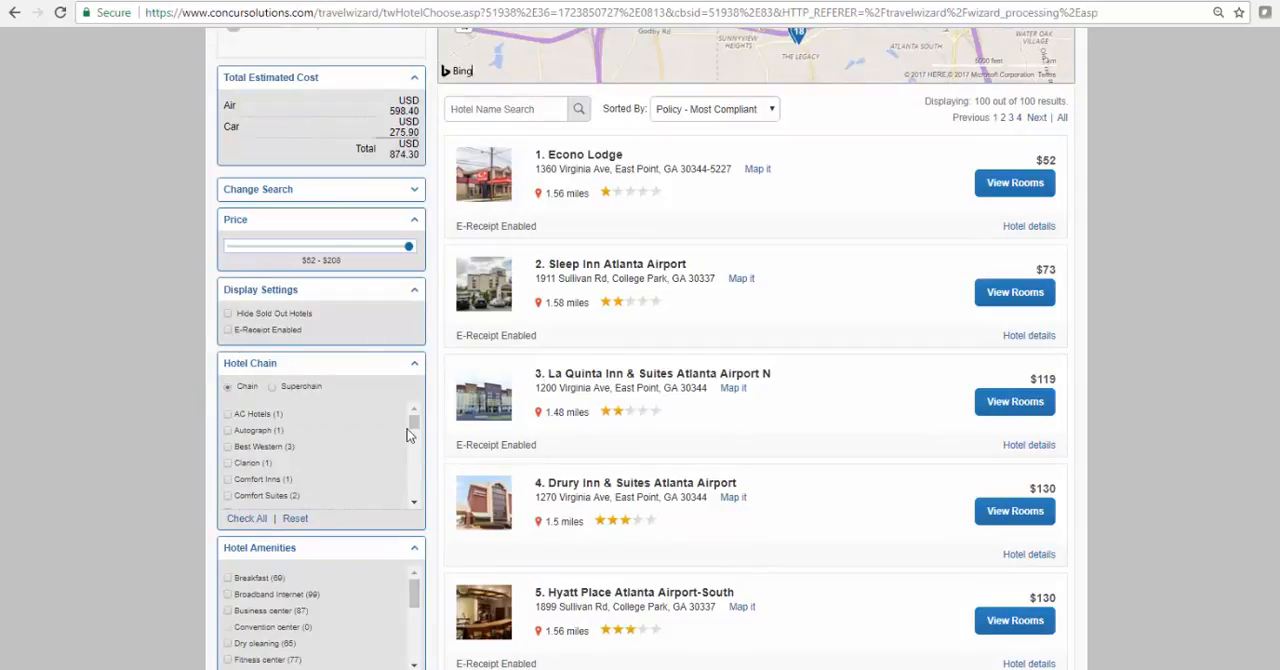
left_click_drag(410, 432, 410, 452)
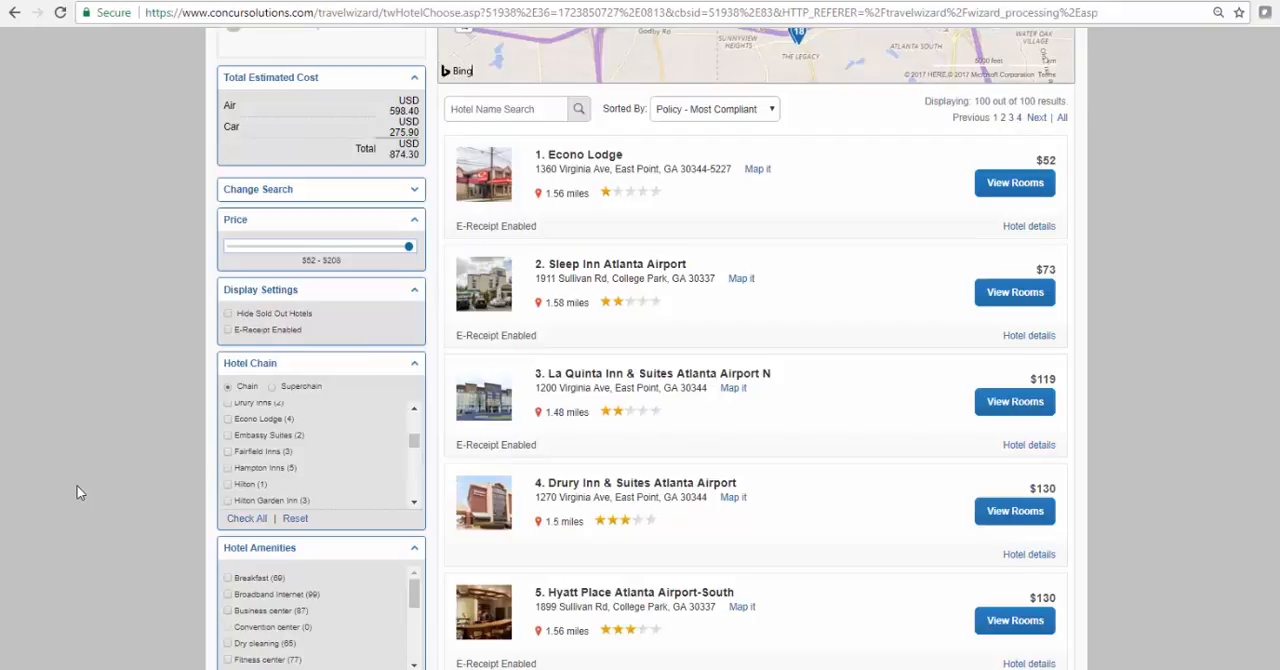
scroll(80, 492, "down", 4)
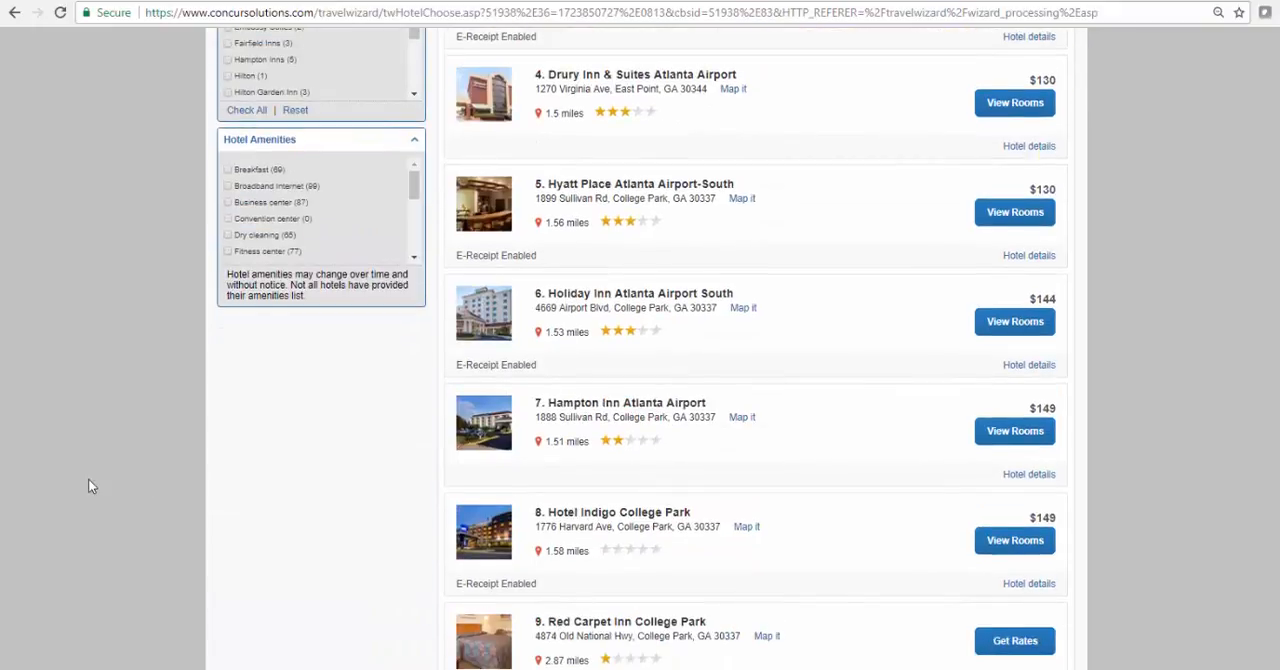
scroll(216, 422, "up", 4)
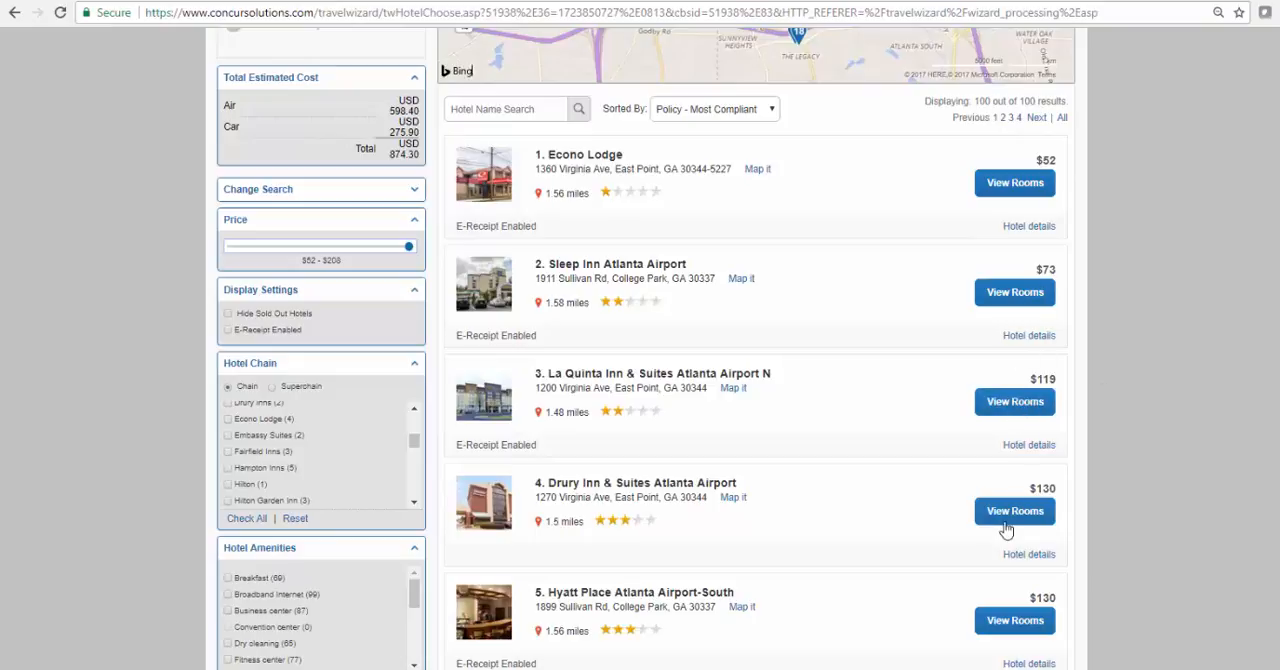
View the room options and rates for La Quinta Inn & Suites Atlanta Airport N
left_click(1008, 402)
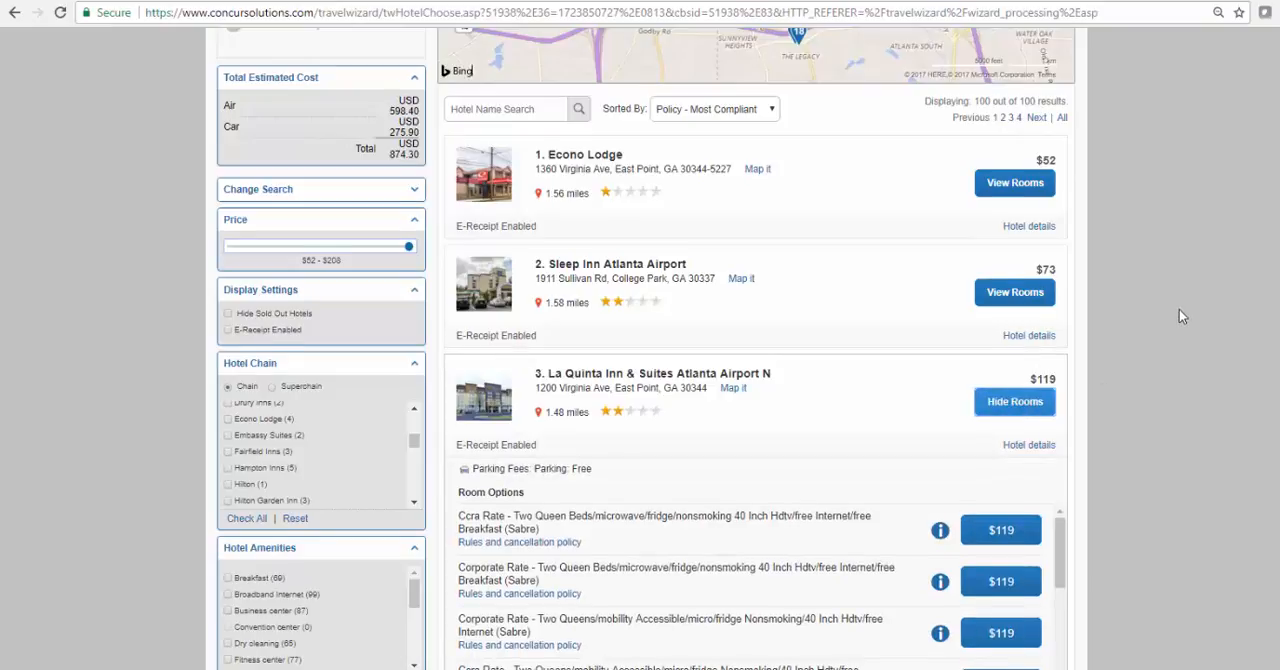
scroll(1179, 316, "down", 4)
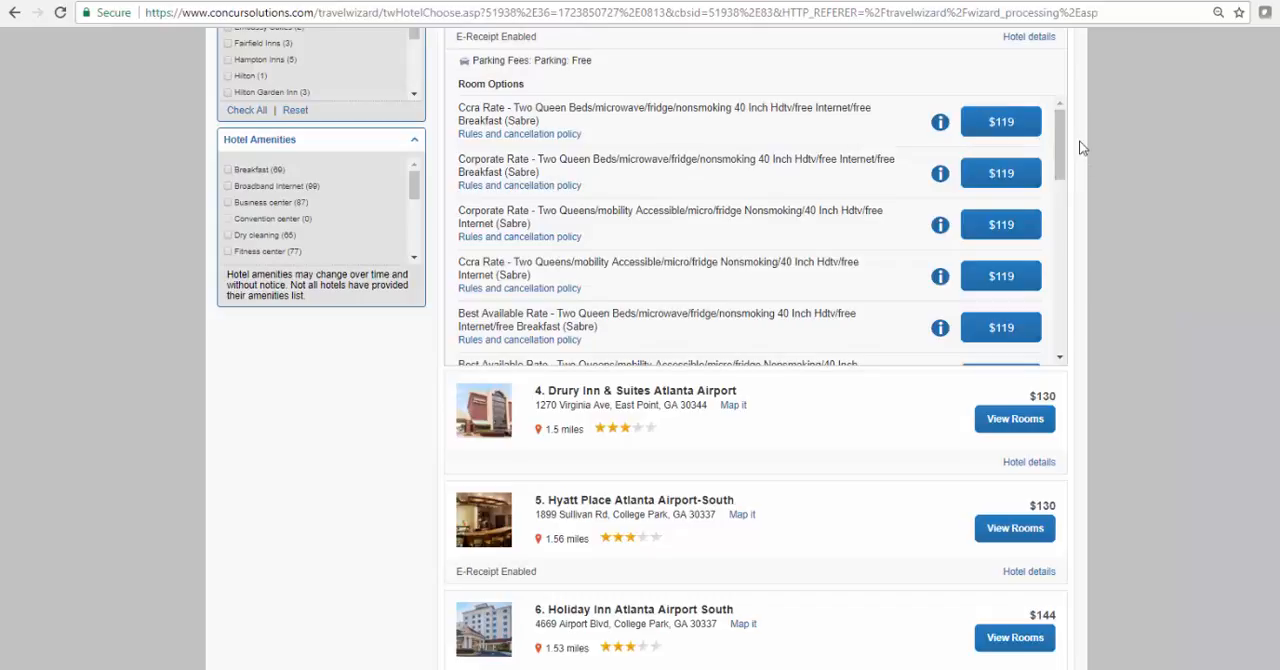
left_click_drag(1051, 150, 1055, 90)
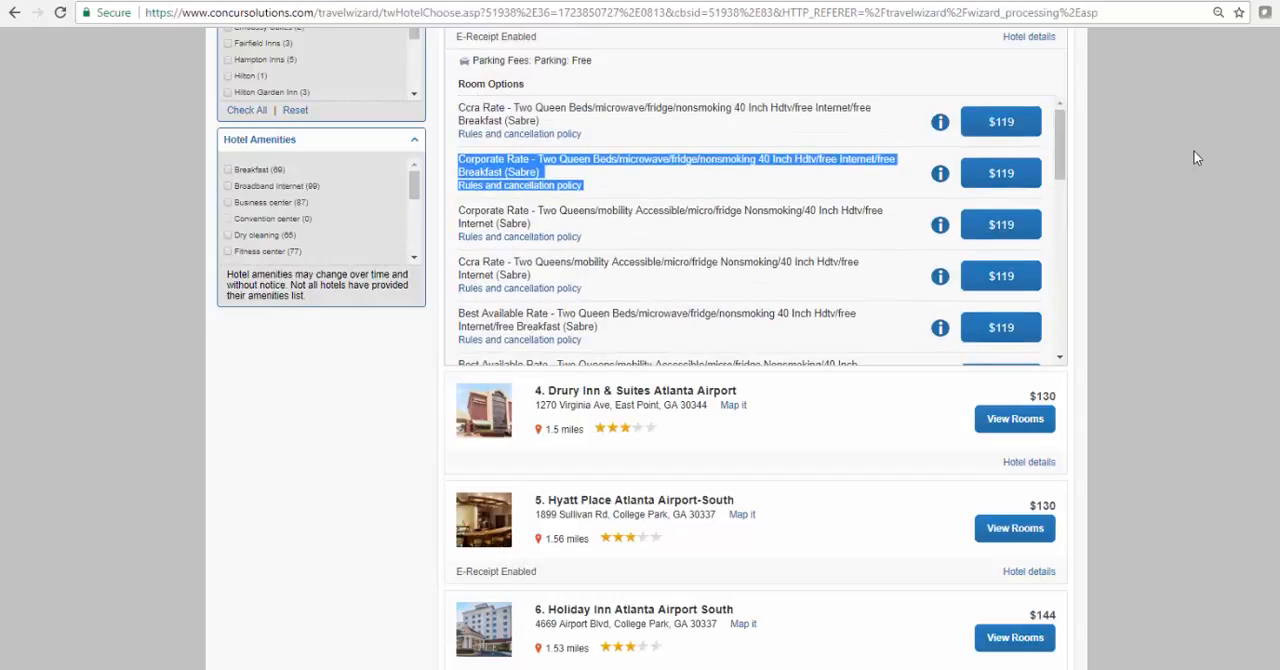
Skip the hotel selection and continue to the trip's travel details
scroll(1197, 158, "up", 10)
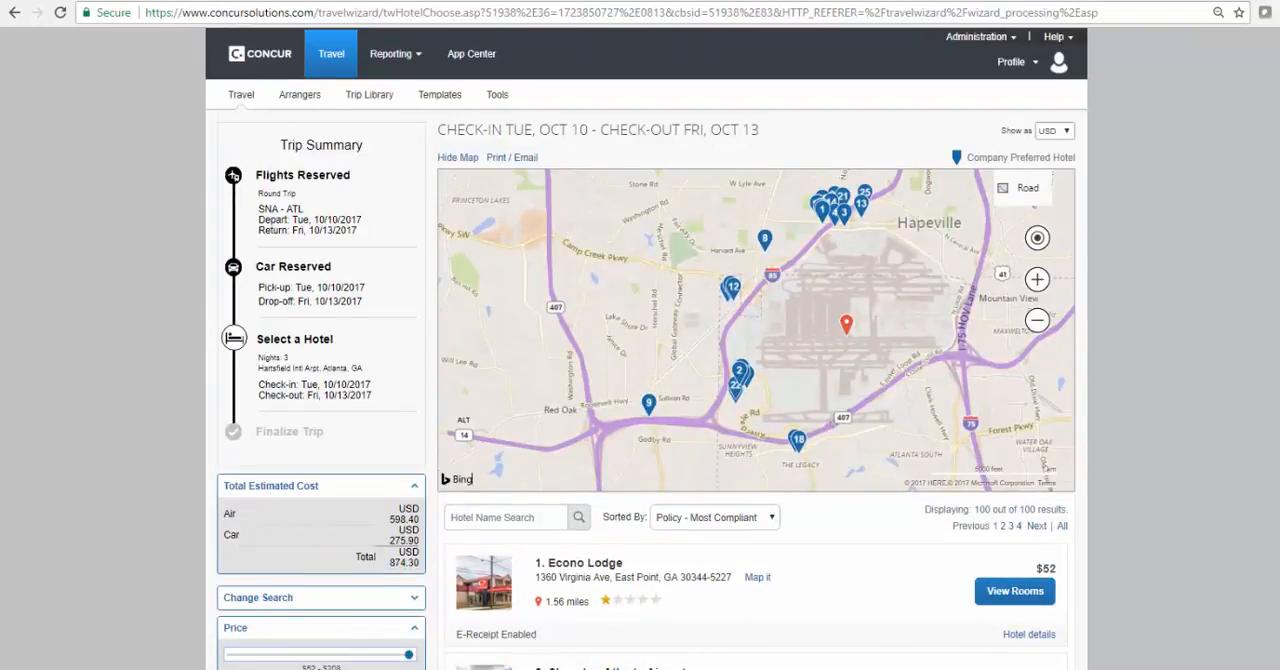
key("End")
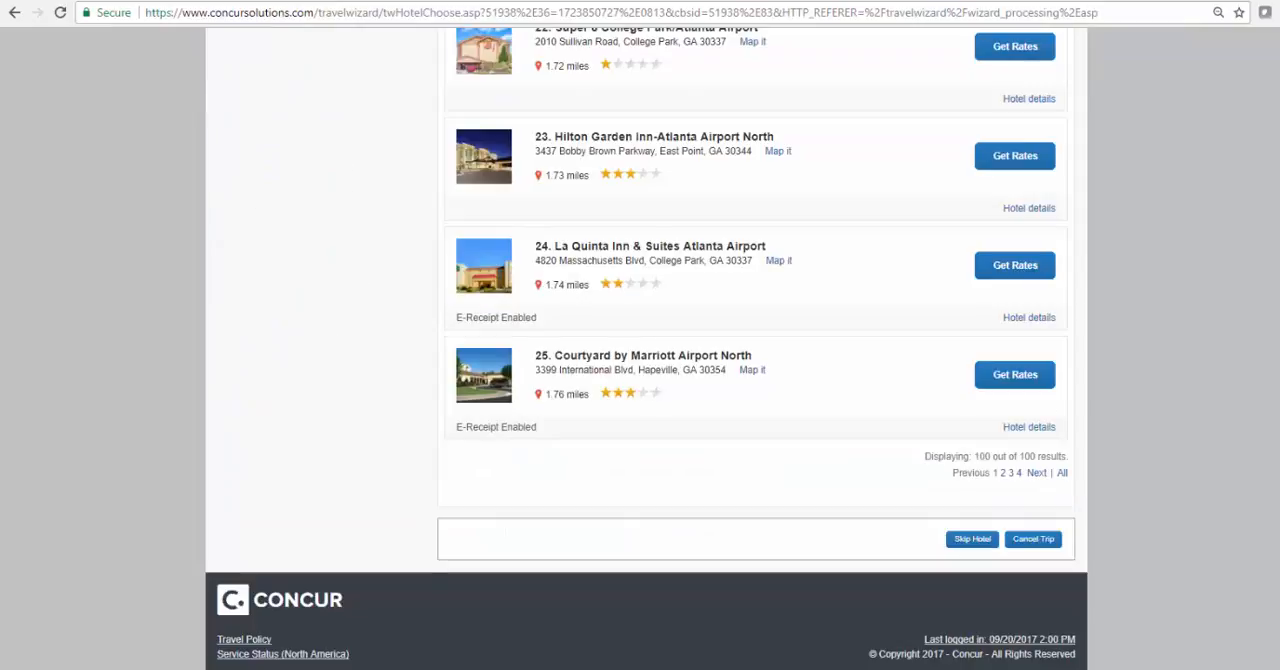
left_click(968, 540)
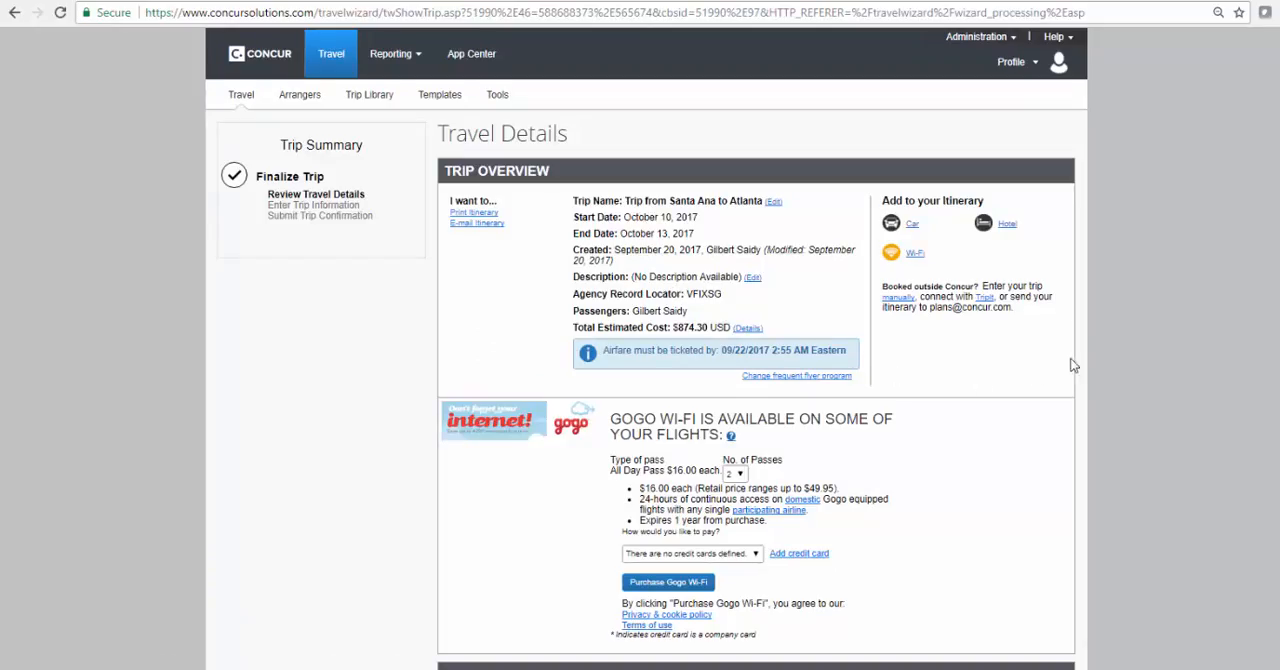
Review the trip overview, flight and car reservations, estimated cost and remarks, and continue to the trip booking information
scroll(1097, 363, "down", 4)
scroll(1100, 365, "up", 4)
scroll(1064, 380, "down", 4)
scroll(1064, 376, "down", 4)
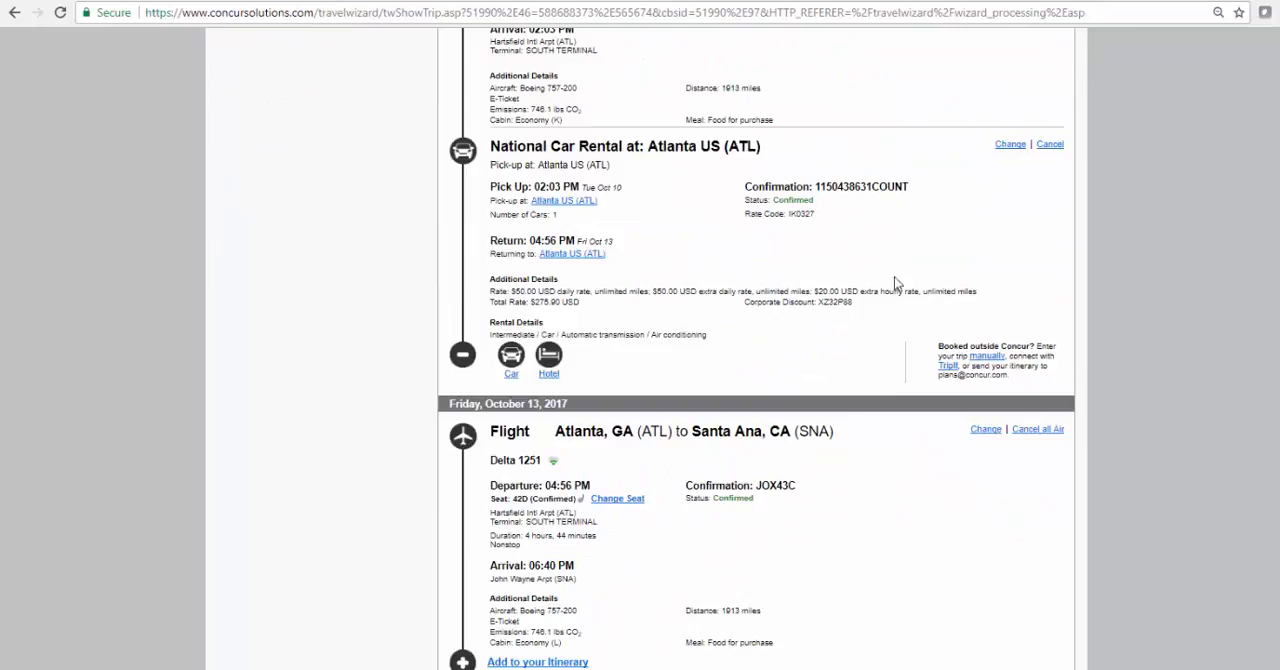
scroll(895, 281, "down", 5)
scroll(907, 469, "down", 2)
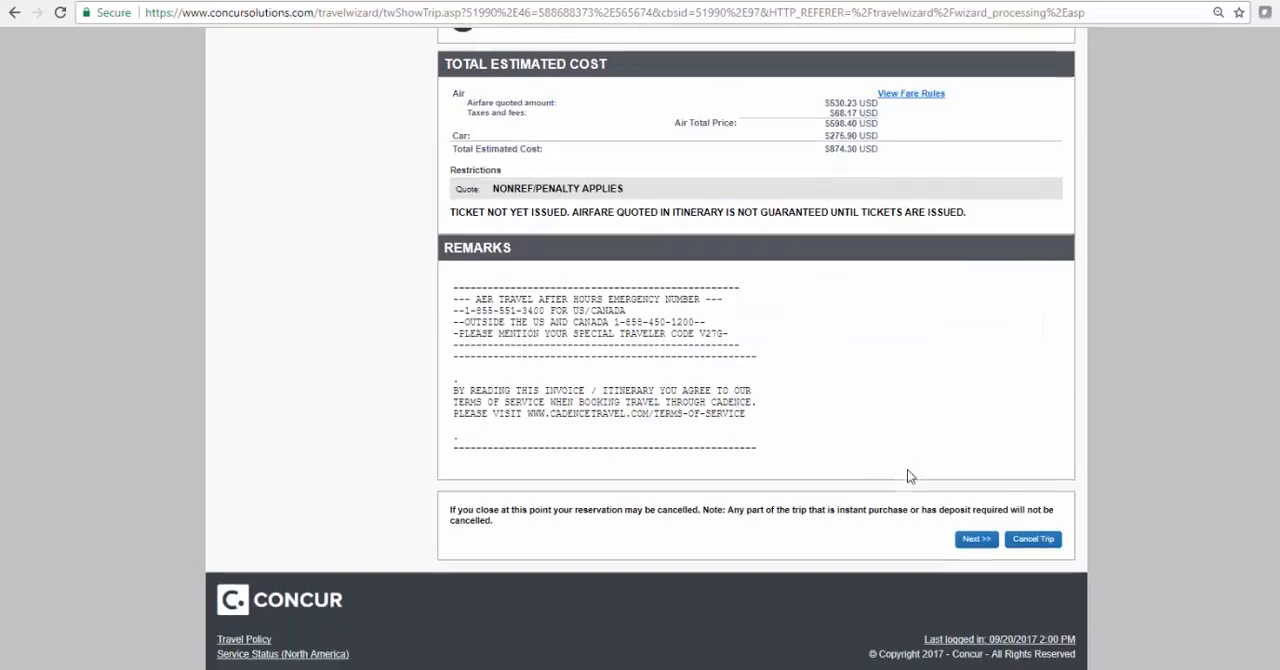
left_click(972, 542)
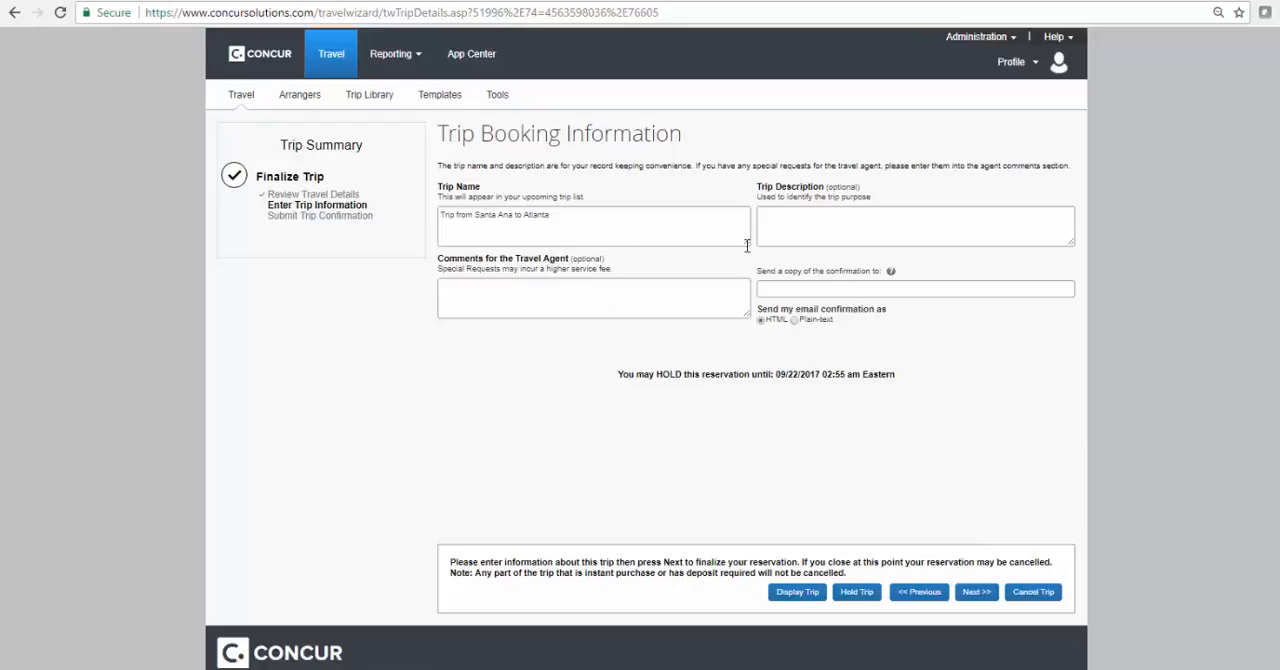
Go through the trip name, trip description, confirmation copy and travel agent comments fields of the booking information
left_click(619, 221)
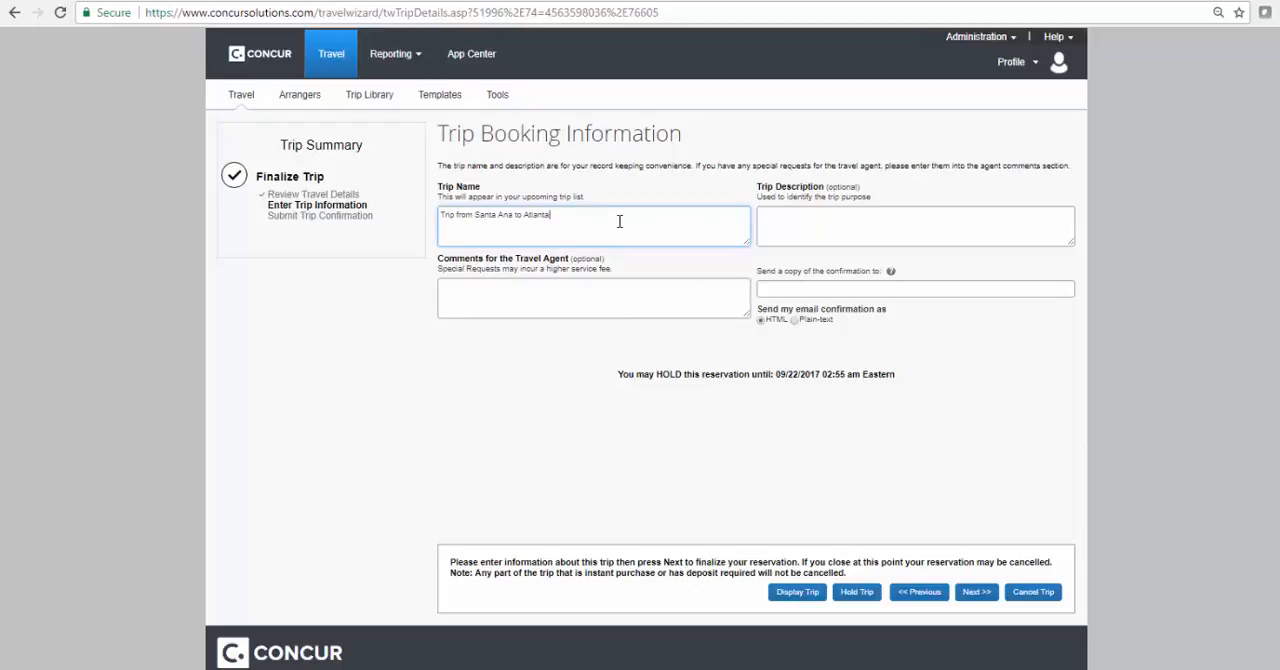
left_click(808, 225)
left_click(783, 290)
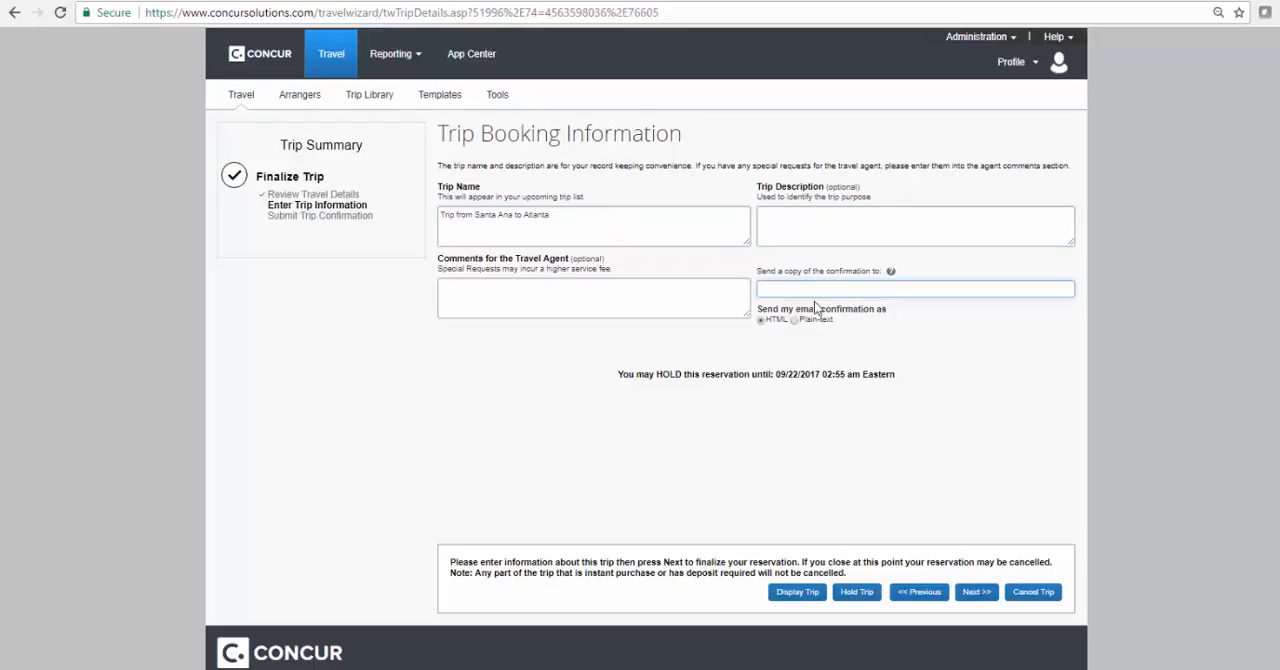
left_click(544, 298)
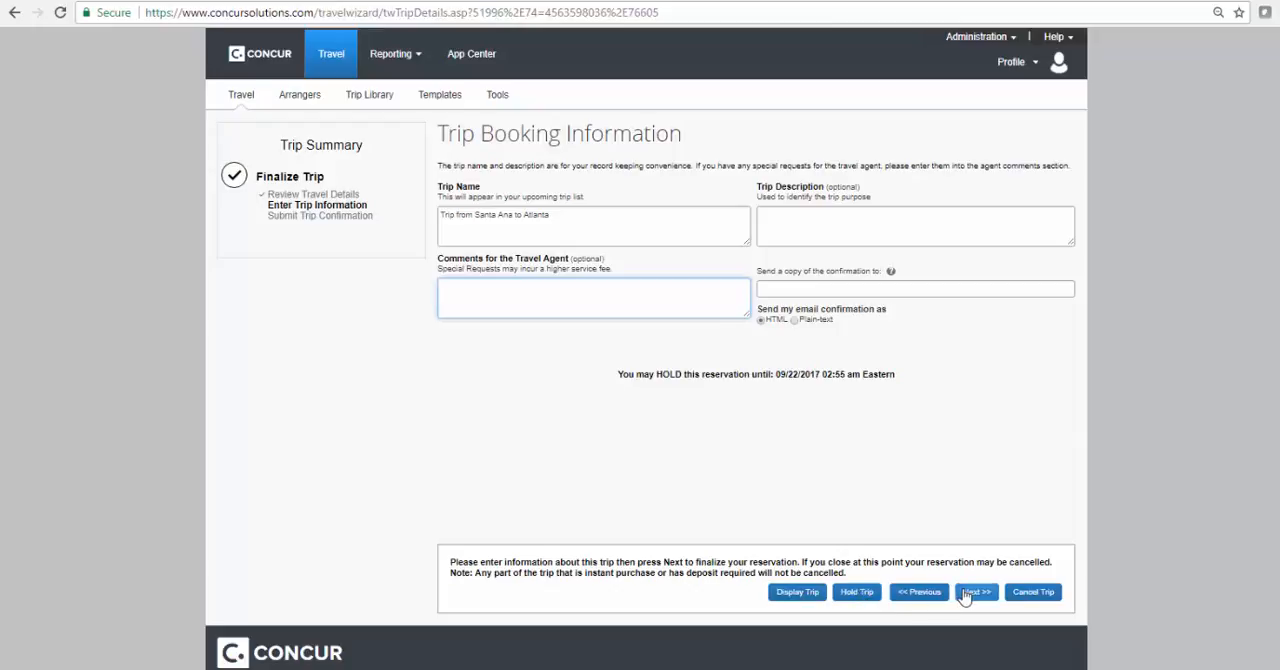
Put the Santa Ana to Atlanta trip on hold and return to the Travel Center
left_click(846, 592)
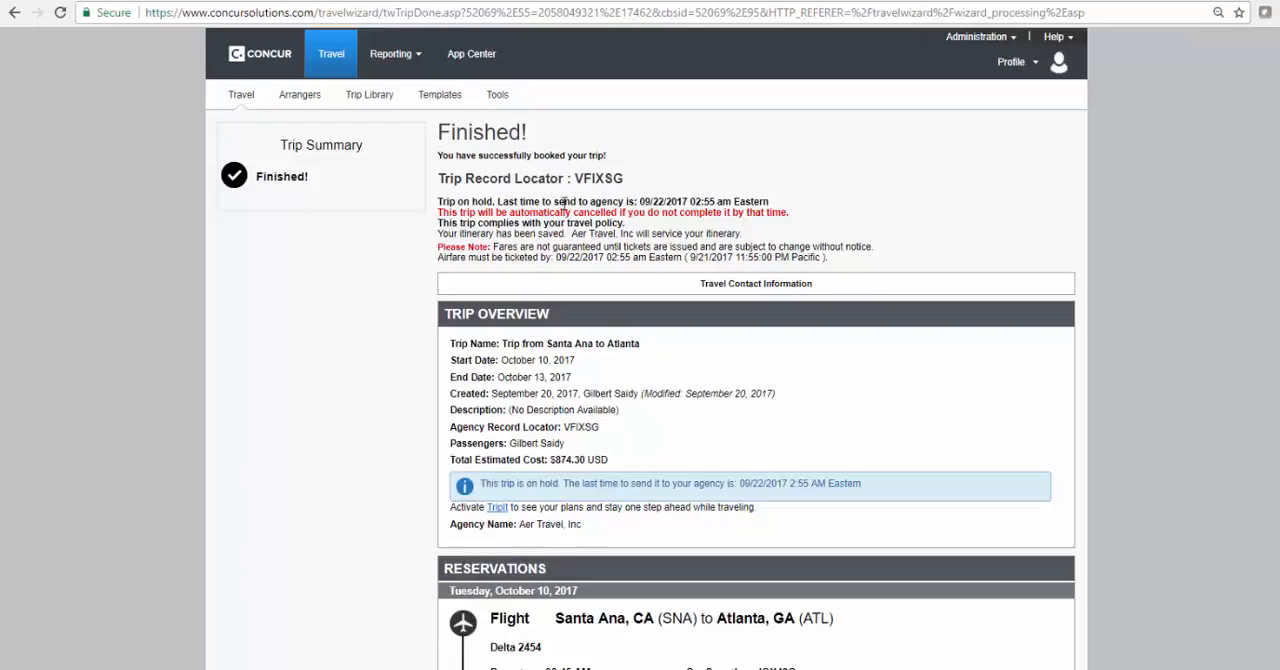
scroll(862, 468, "down", 15)
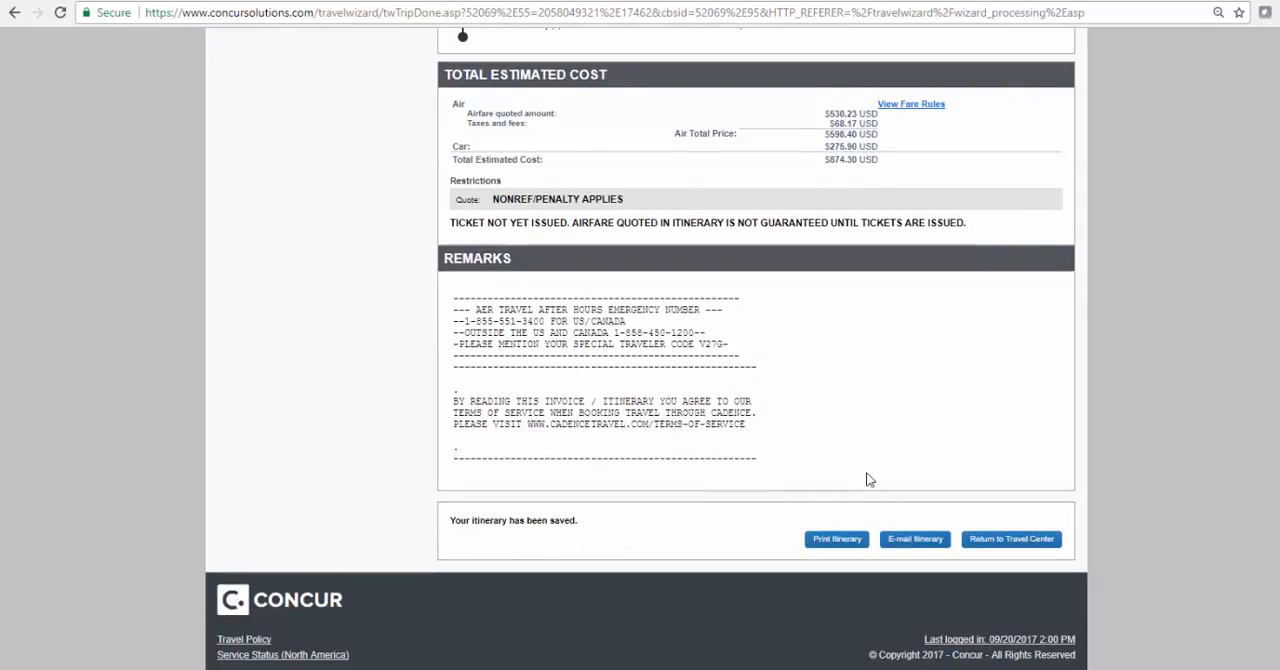
left_click(1002, 549)
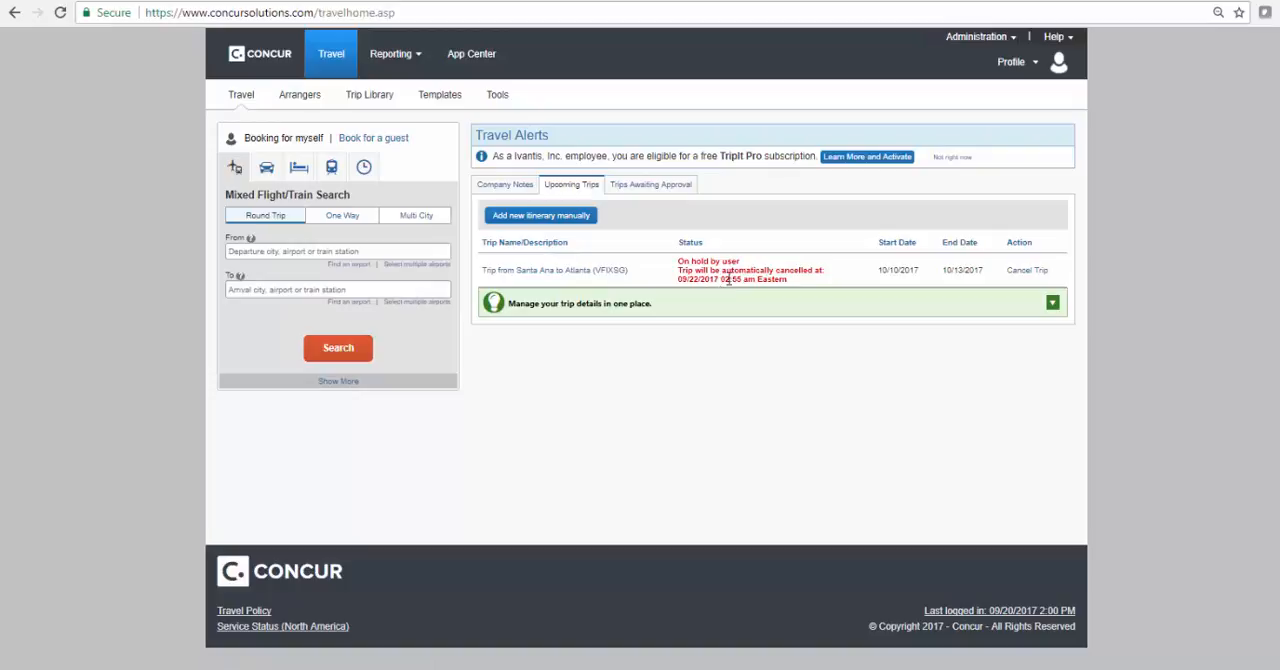
Reopen the held Santa Ana to Atlanta trip, purchase its ticket, and return to the Travel home page
left_click(545, 271)
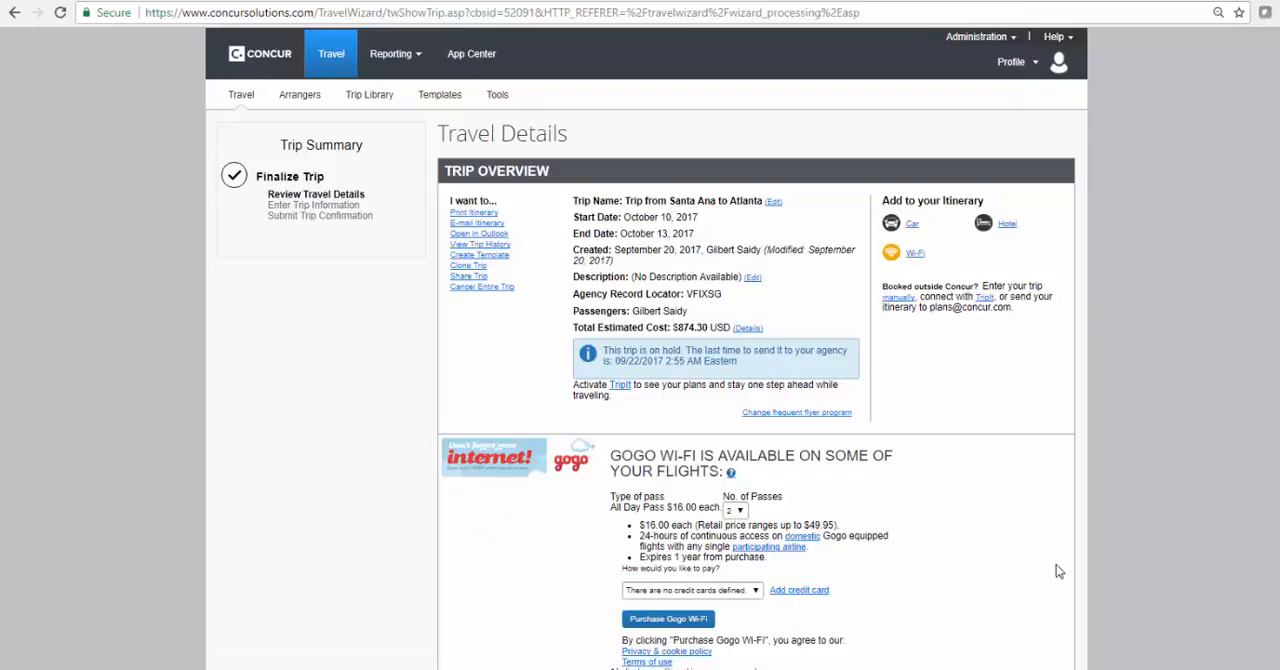
scroll(1122, 523, "down", 20)
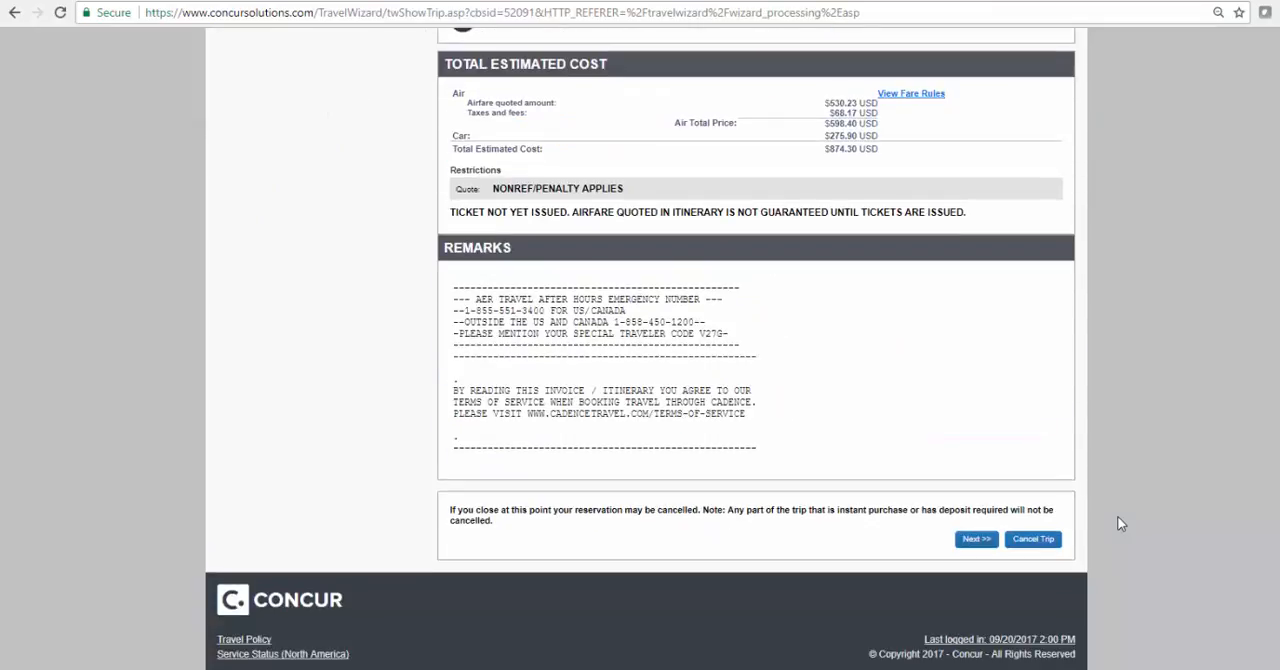
left_click(970, 539)
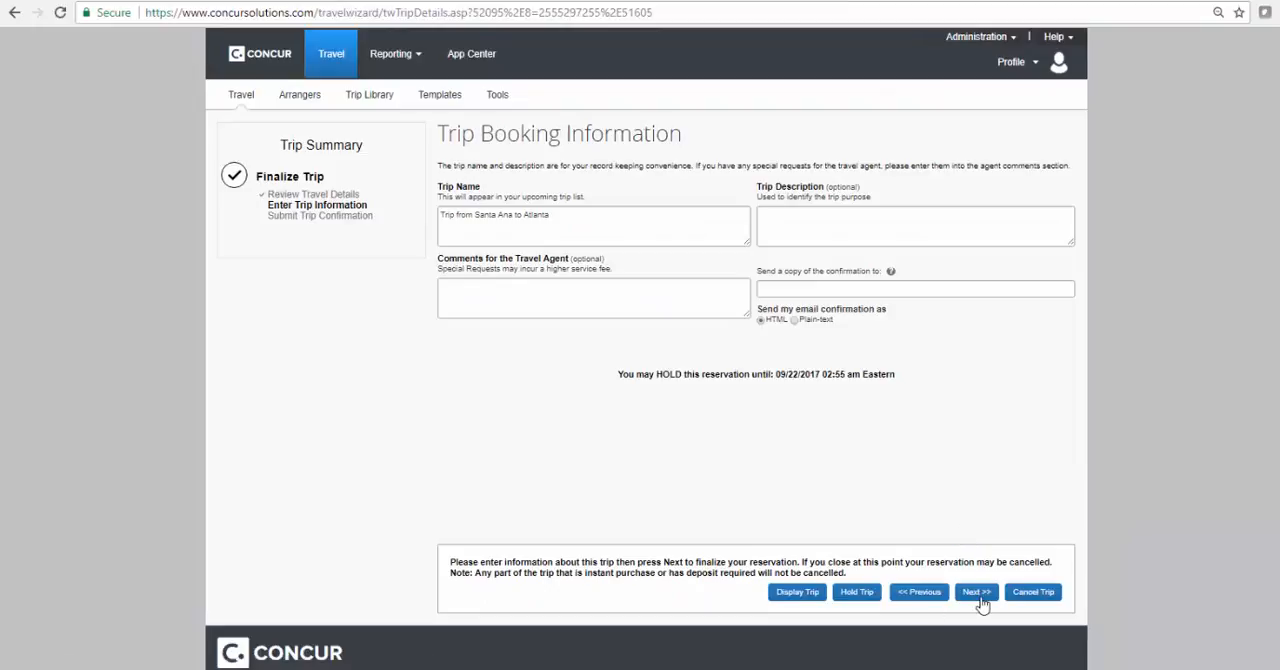
left_click(977, 594)
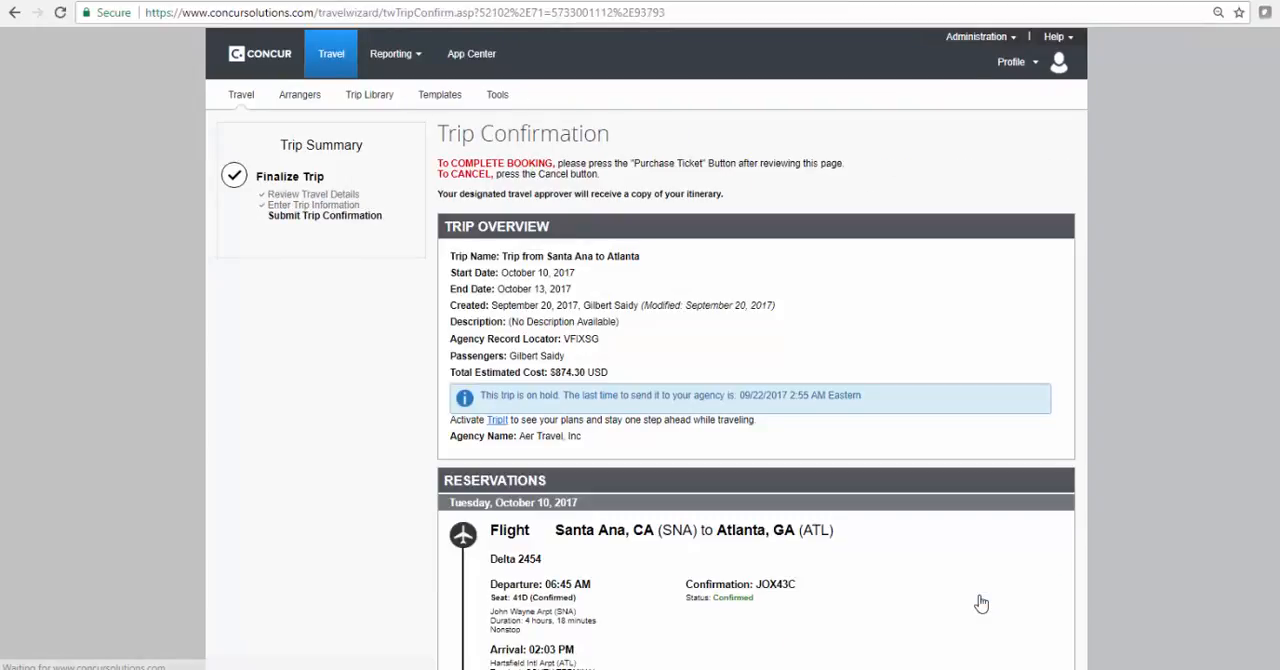
scroll(1131, 486, "down", 15)
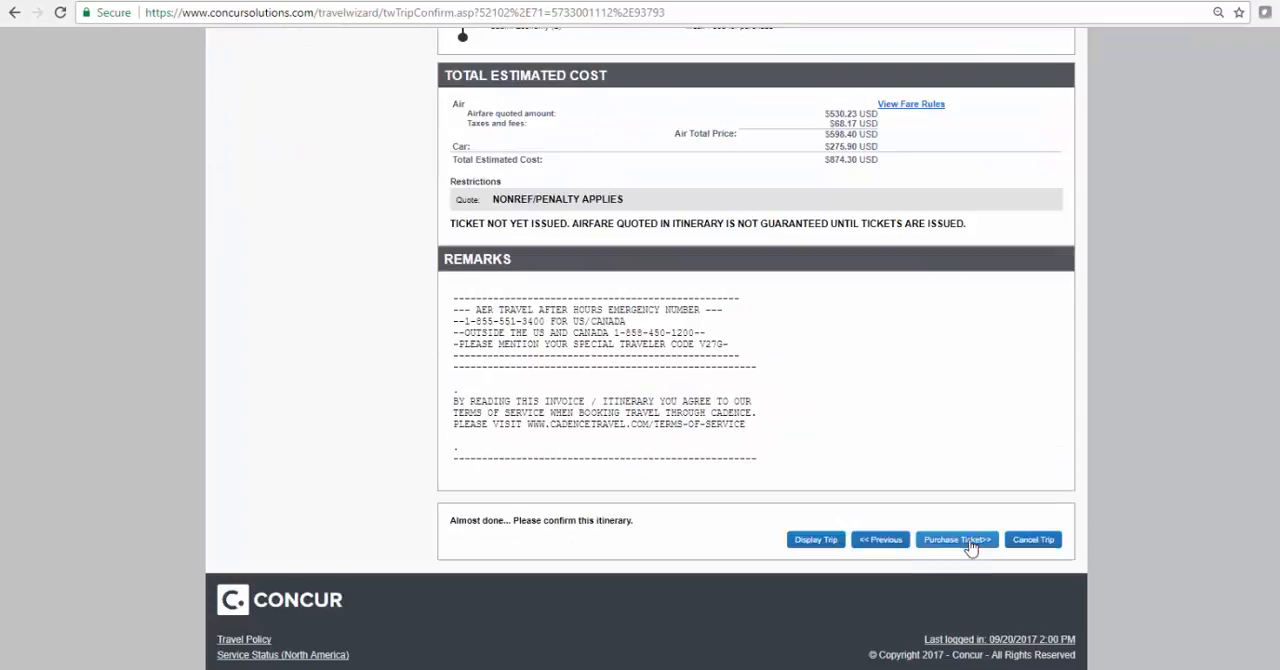
left_click(957, 540)
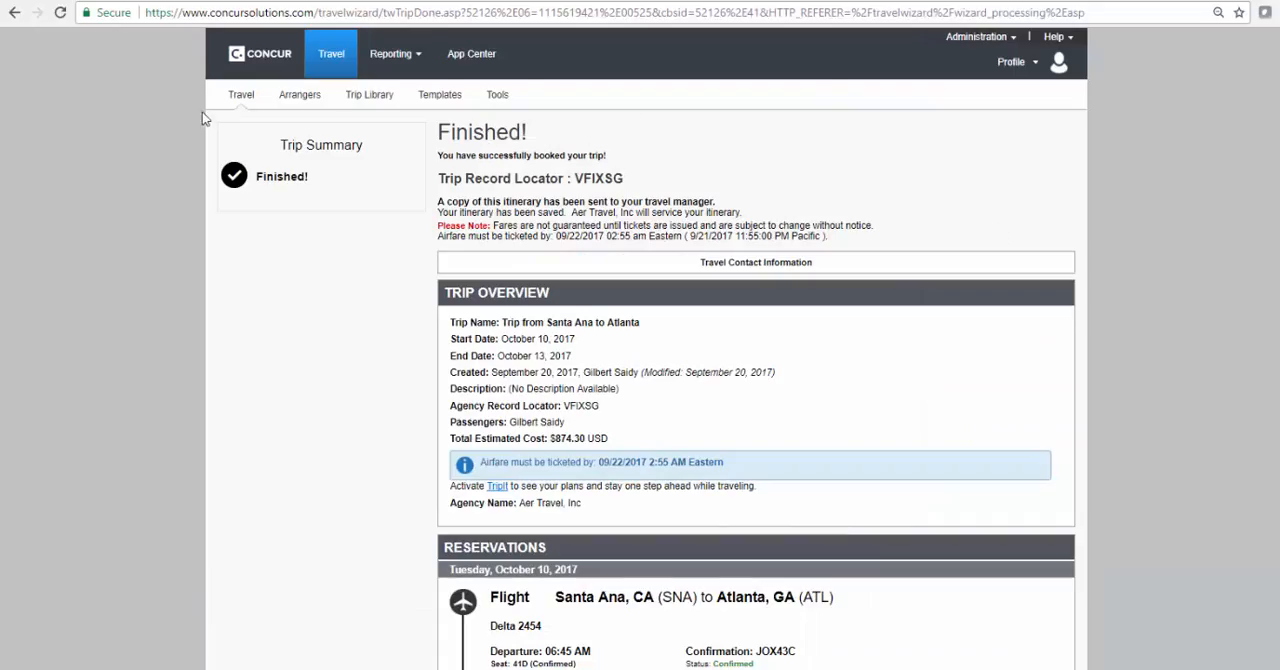
left_click(241, 97)
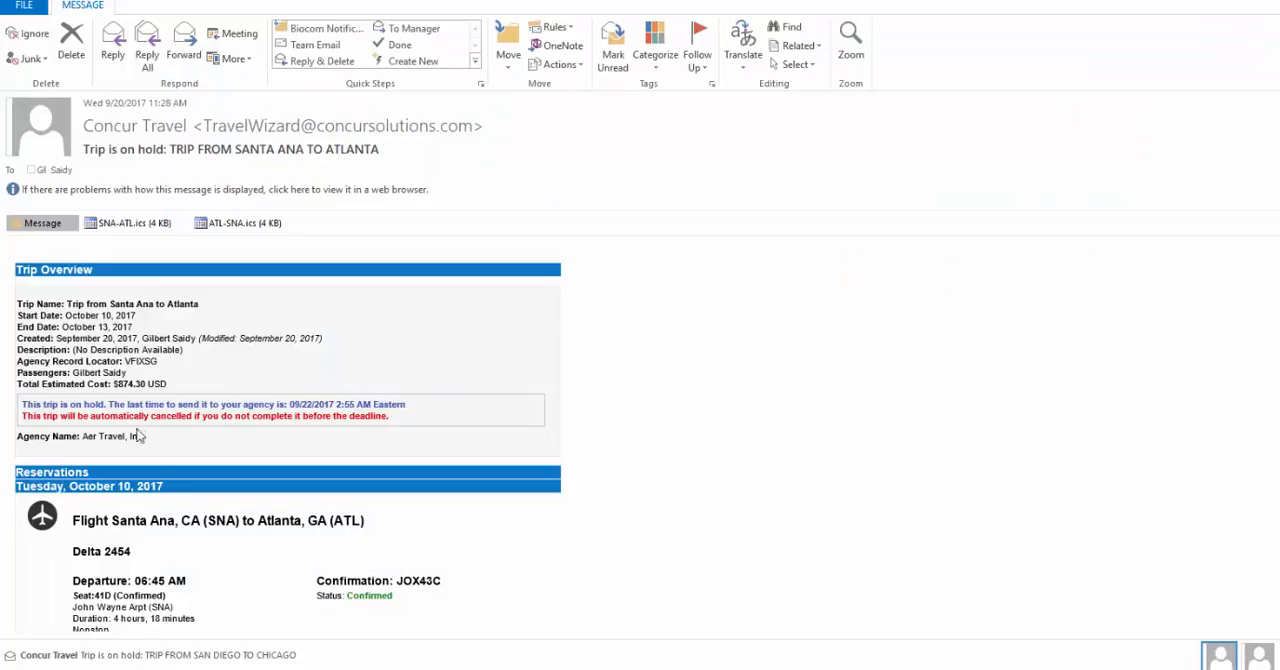
In Outlook, review the trip-on-hold email and view the options for its SNA-ATL.ics calendar attachment
scroll(680, 340, "down", 3)
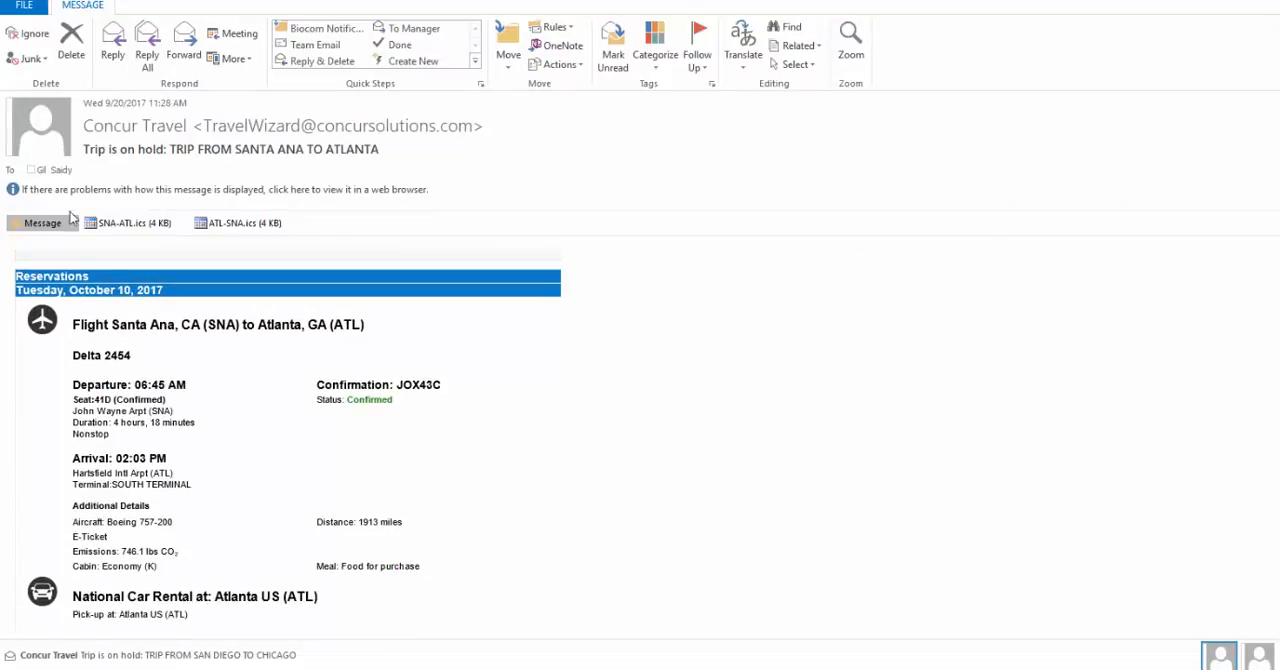
scroll(118, 240, "up", 2)
scroll(118, 235, "up", 1)
right_click(118, 223)
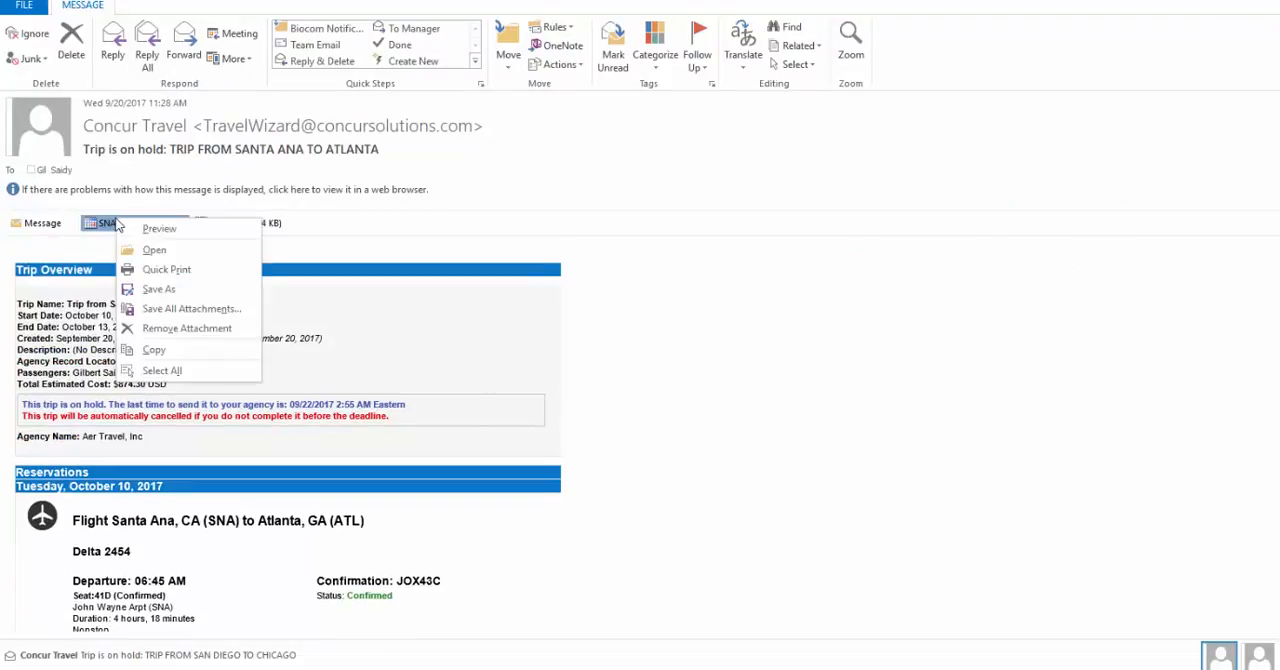
left_click(813, 277)
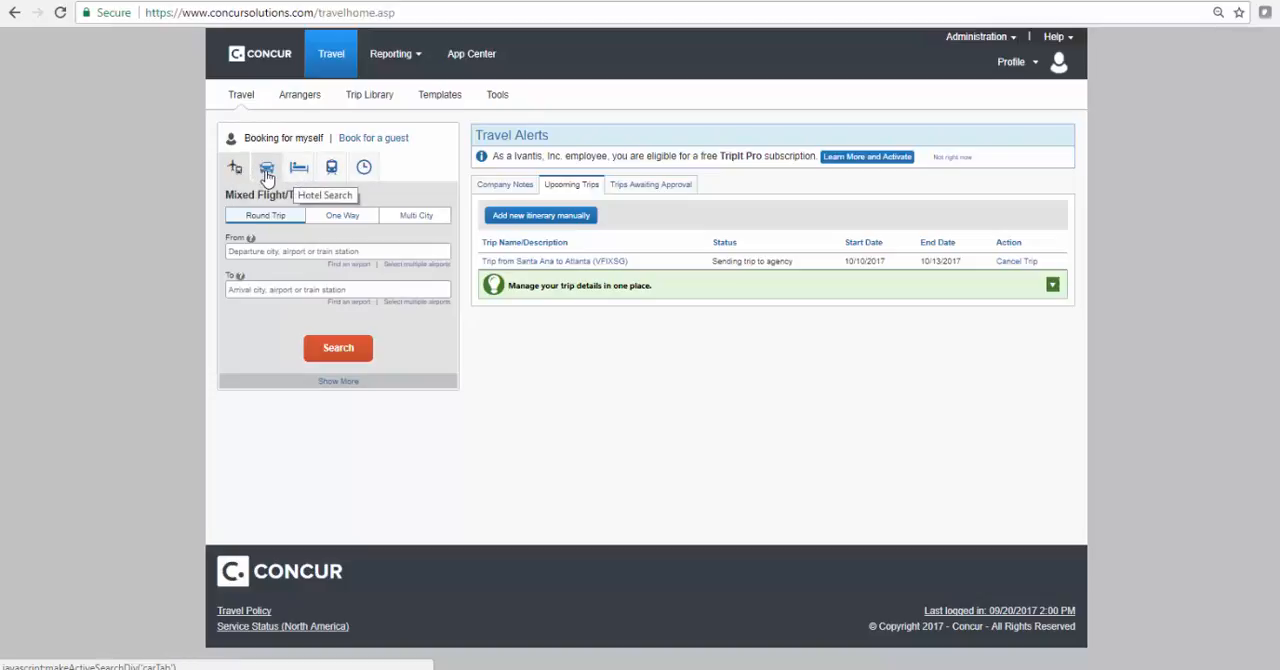
In Concur, review the full itinerary of the upcoming Santa Ana to Atlanta trip and return to the Travel home page
left_click(574, 263)
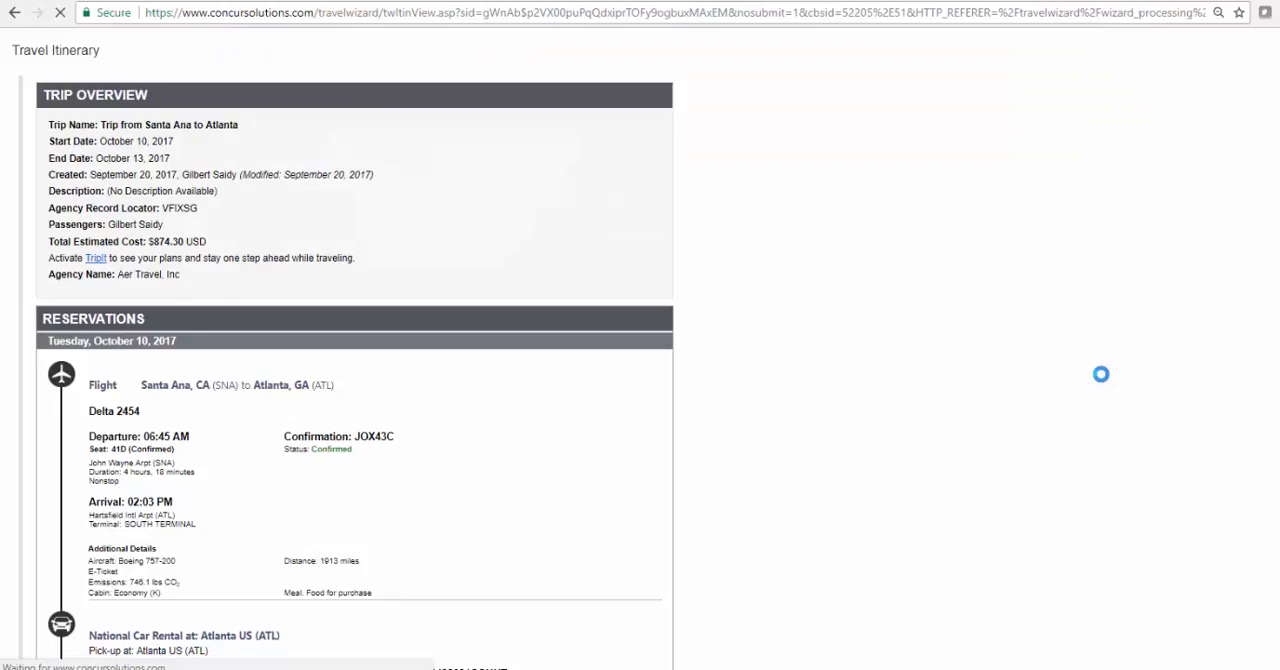
scroll(731, 332, "down", 4)
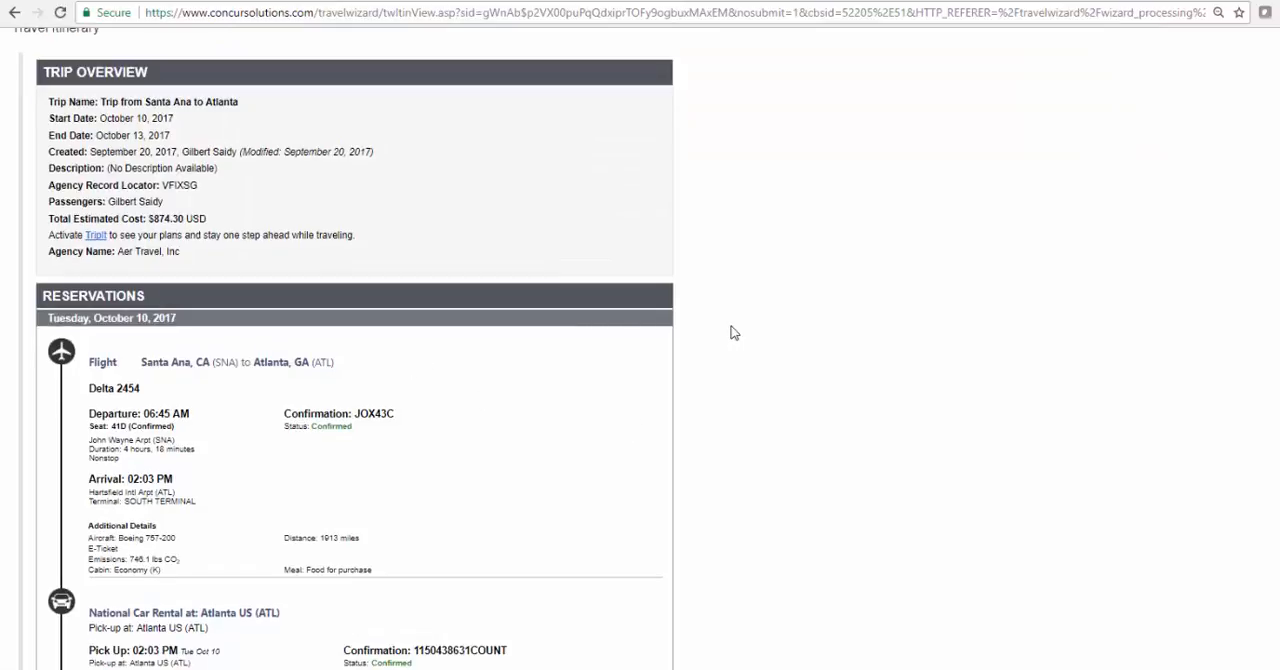
scroll(731, 332, "down", 6)
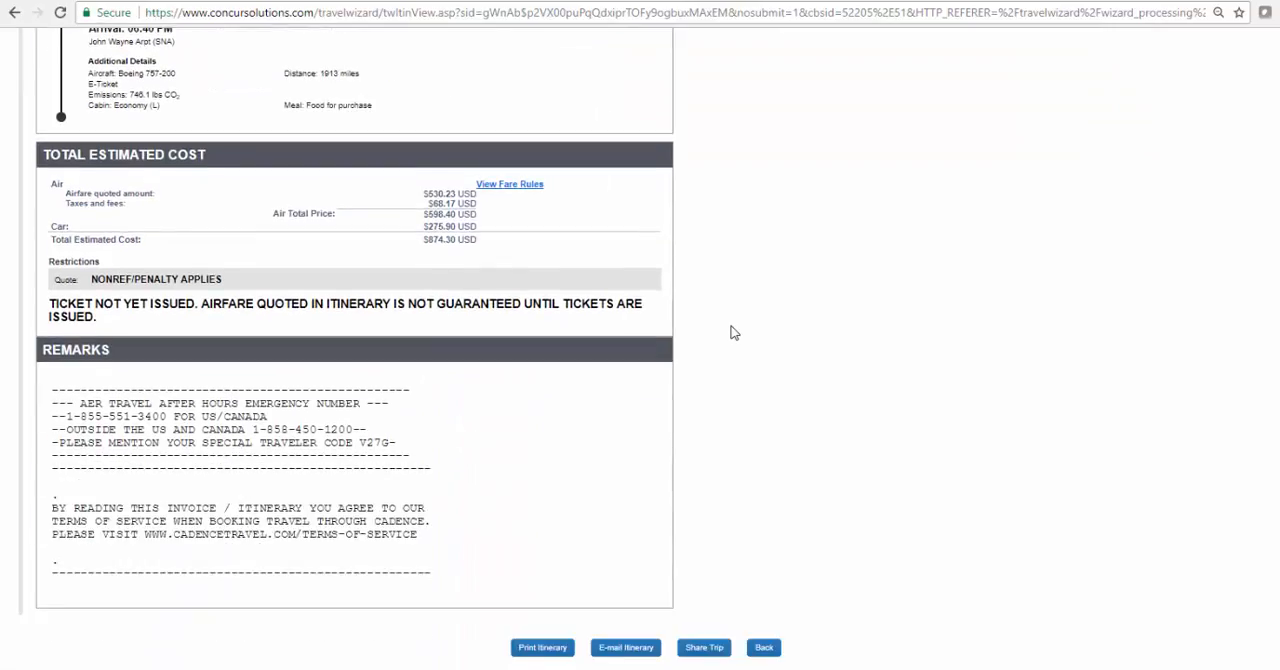
scroll(731, 332, "up", 10)
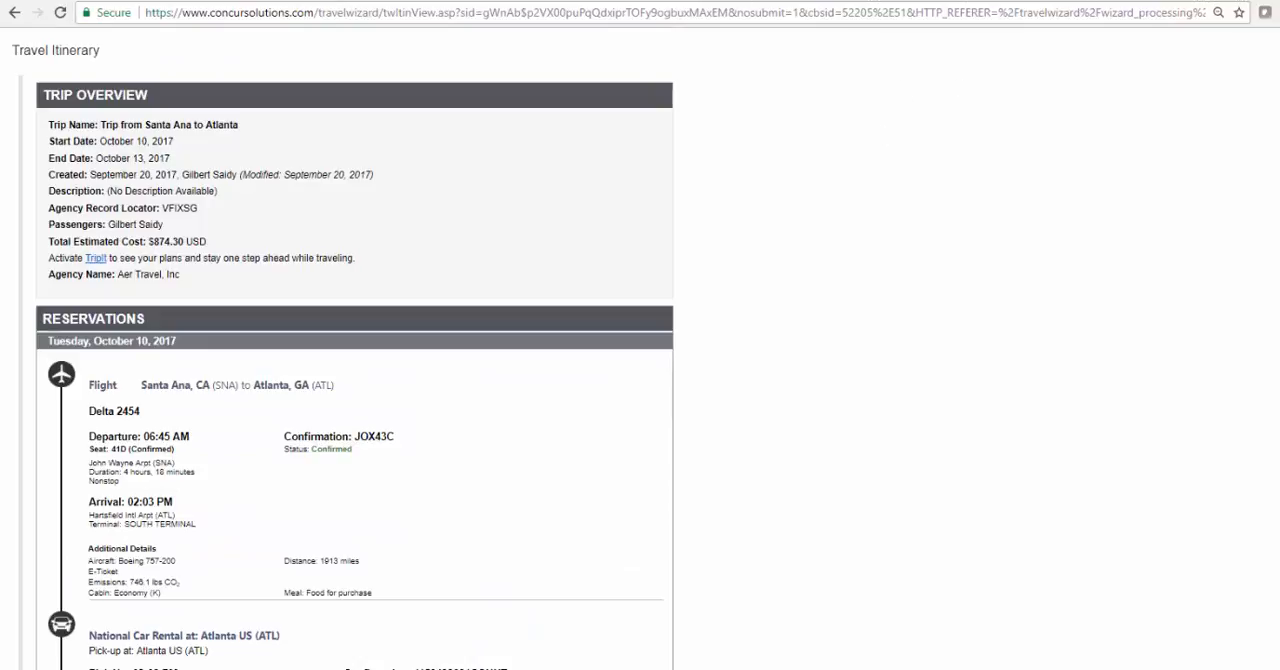
left_click(14, 12)
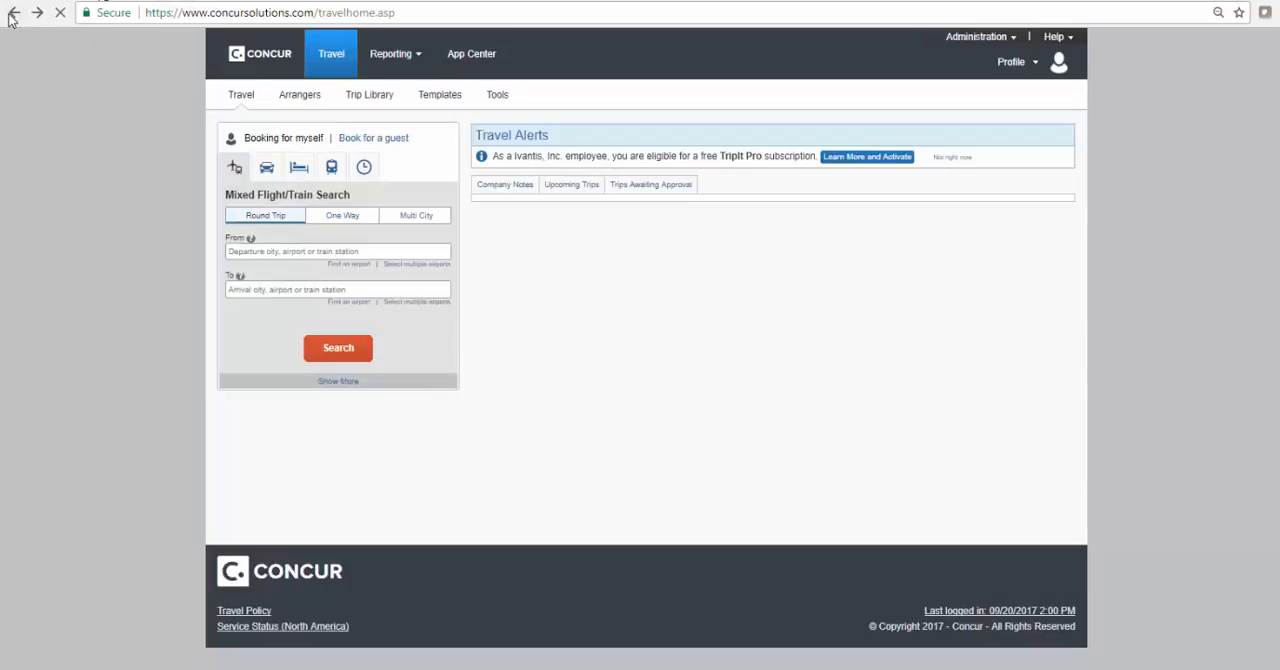